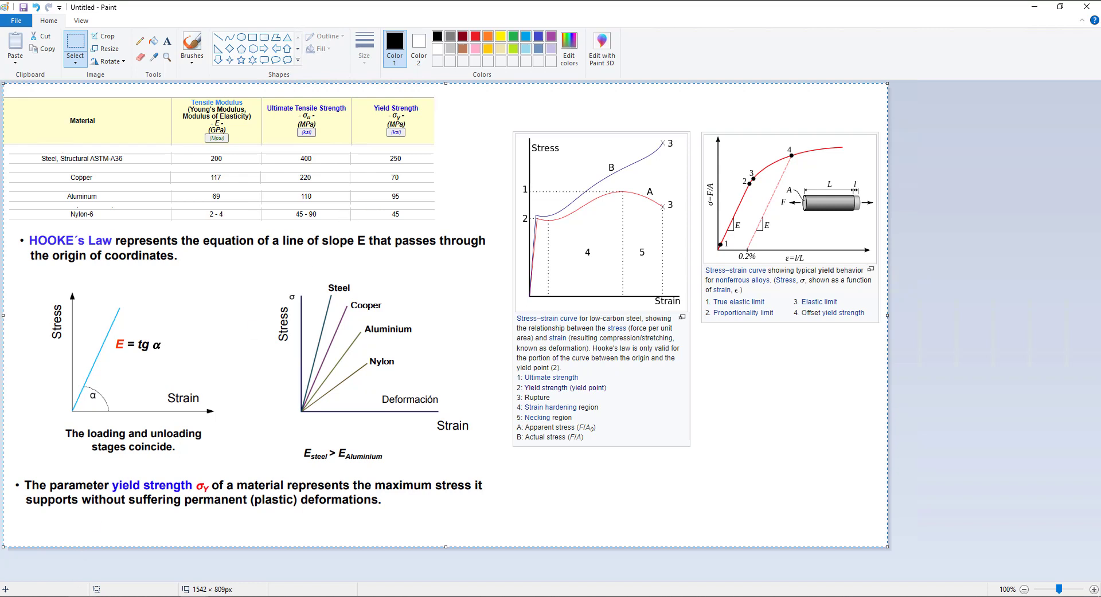
Check the four MTL files in the materials-creo_simulate folder, then minimize File Explorer.
click(83, 592)
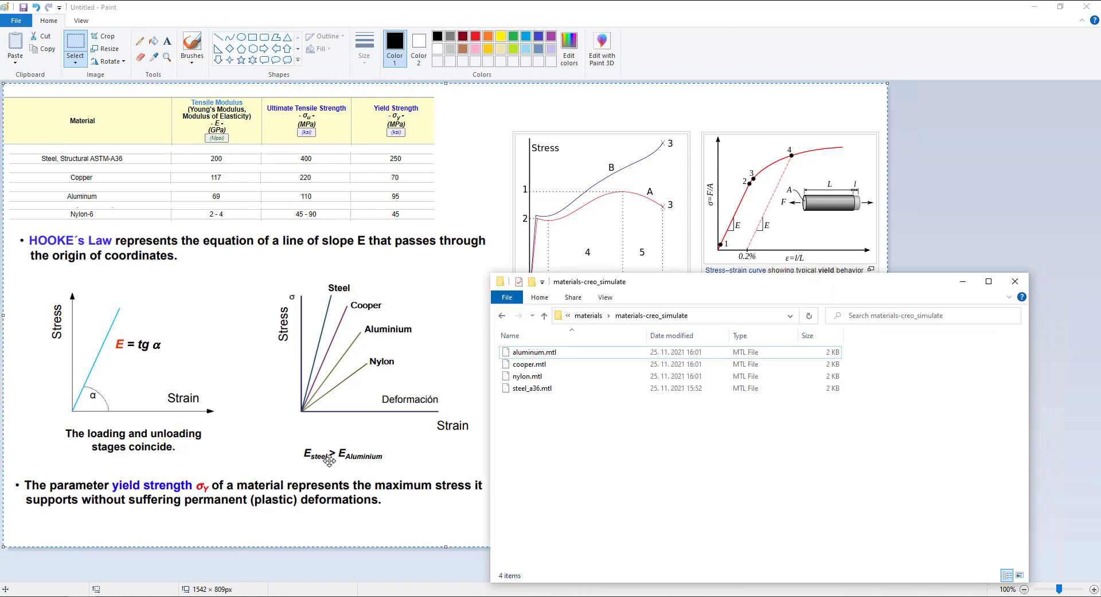
click(589, 316)
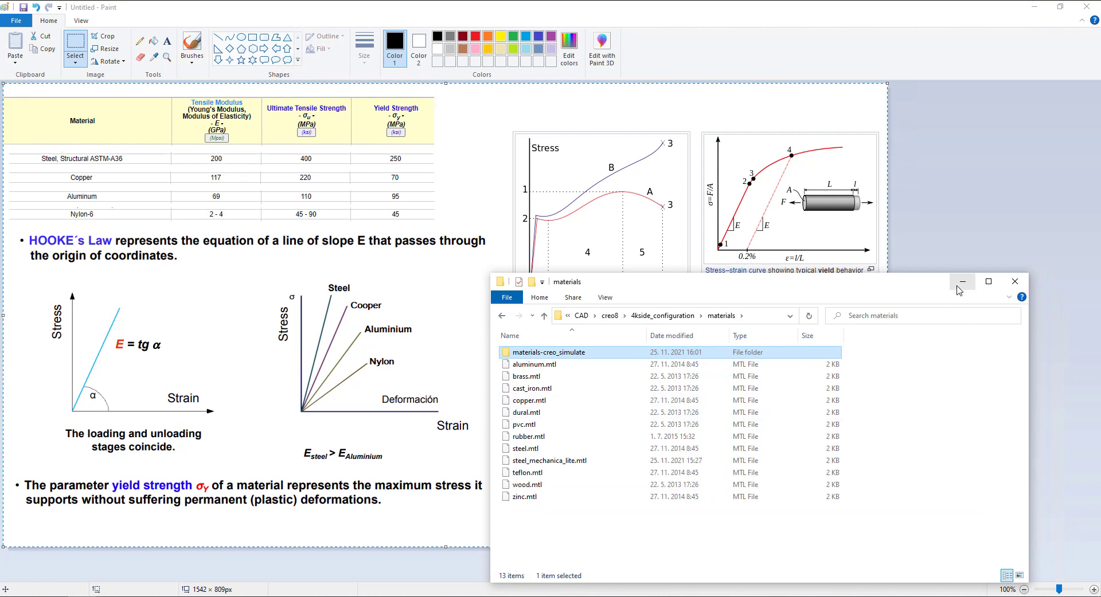
double_click(540, 352)
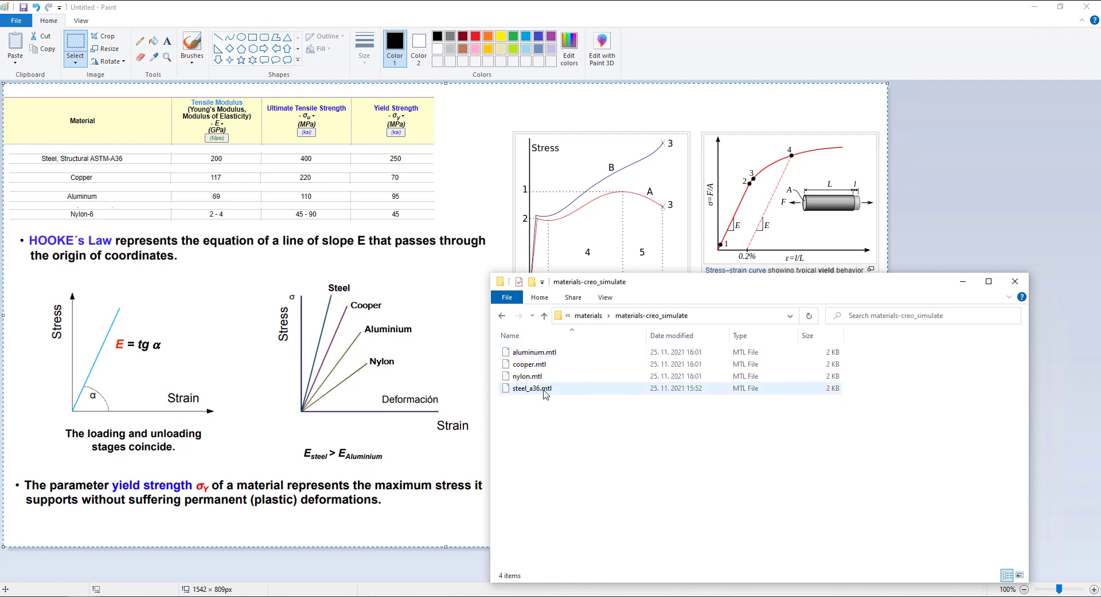
click(963, 282)
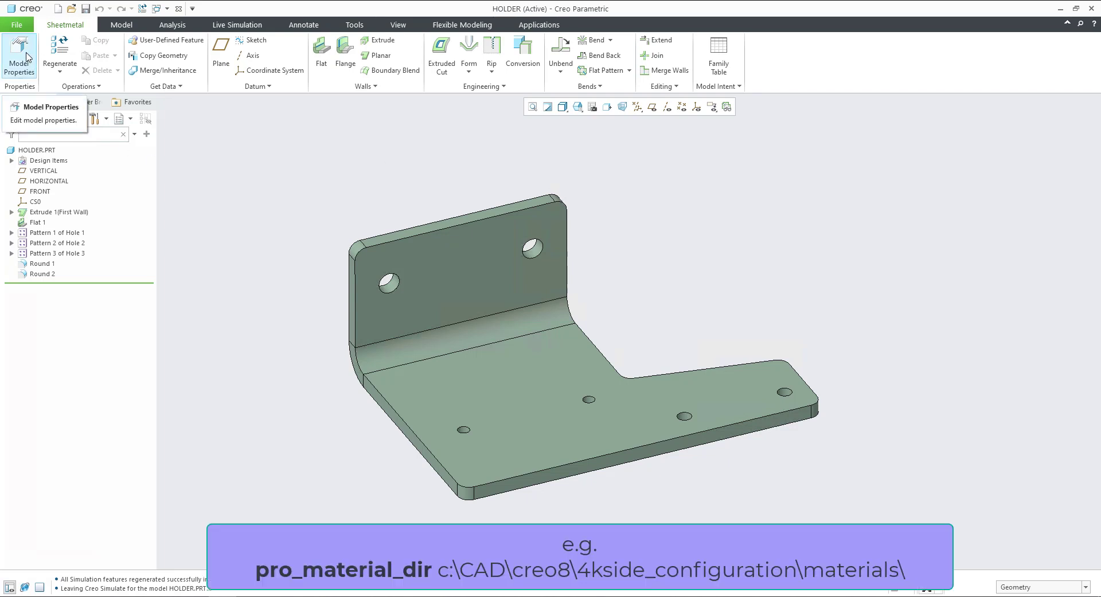
From the part's Model Properties, open the materials-creo_simulate library to change the material.
click(27, 57)
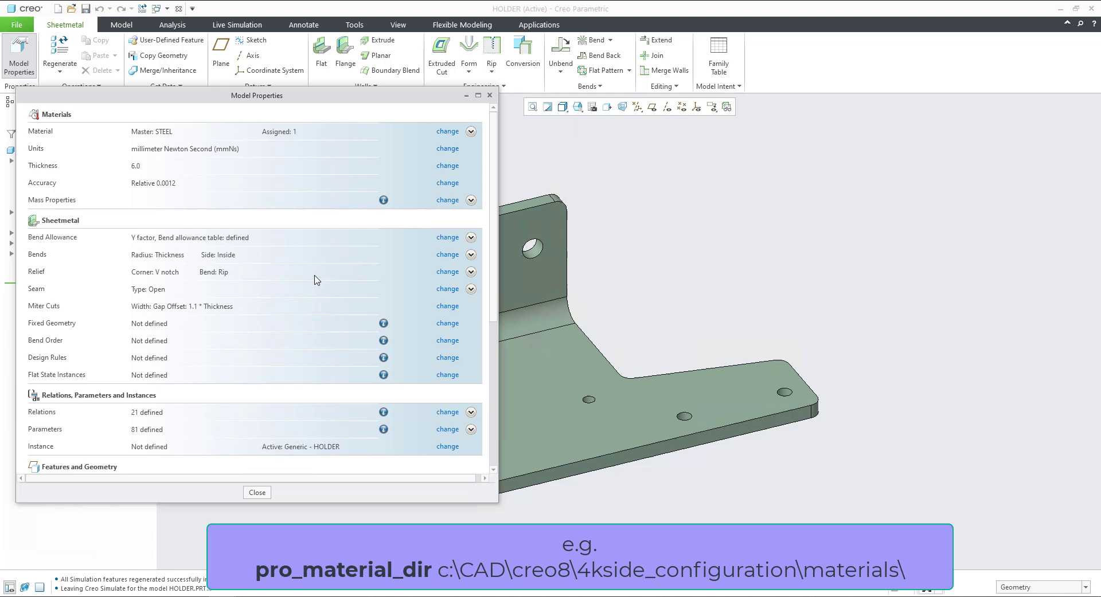
click(442, 132)
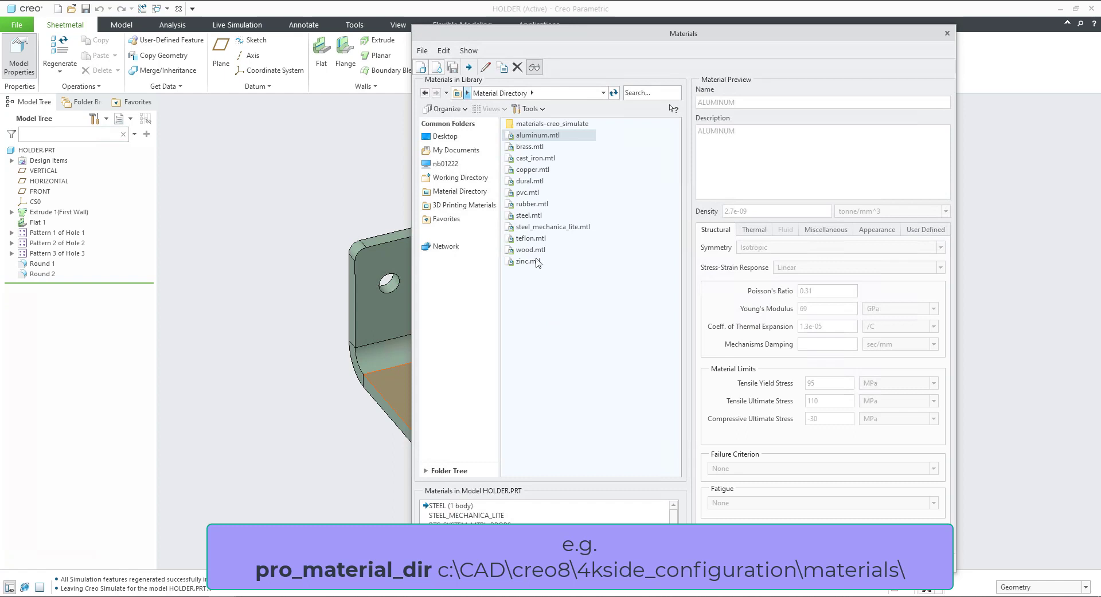
click(537, 126)
double_click(537, 126)
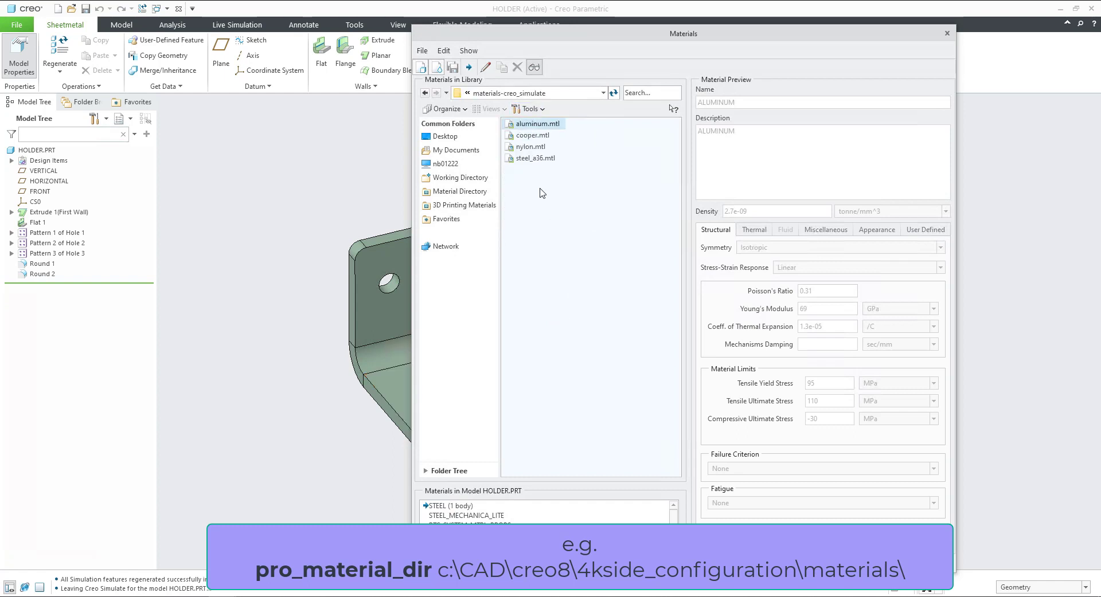
click(478, 94)
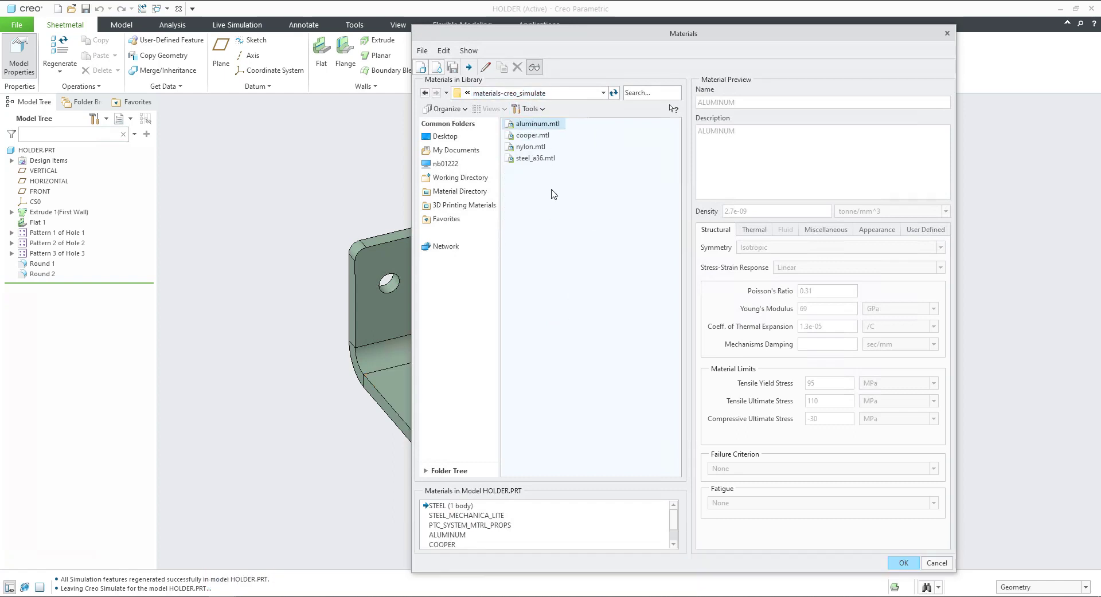
Preview the aluminum, steel_a36, nylon and copper material definitions, then accept the library dialog.
click(534, 126)
drag(562, 40, 506, 41)
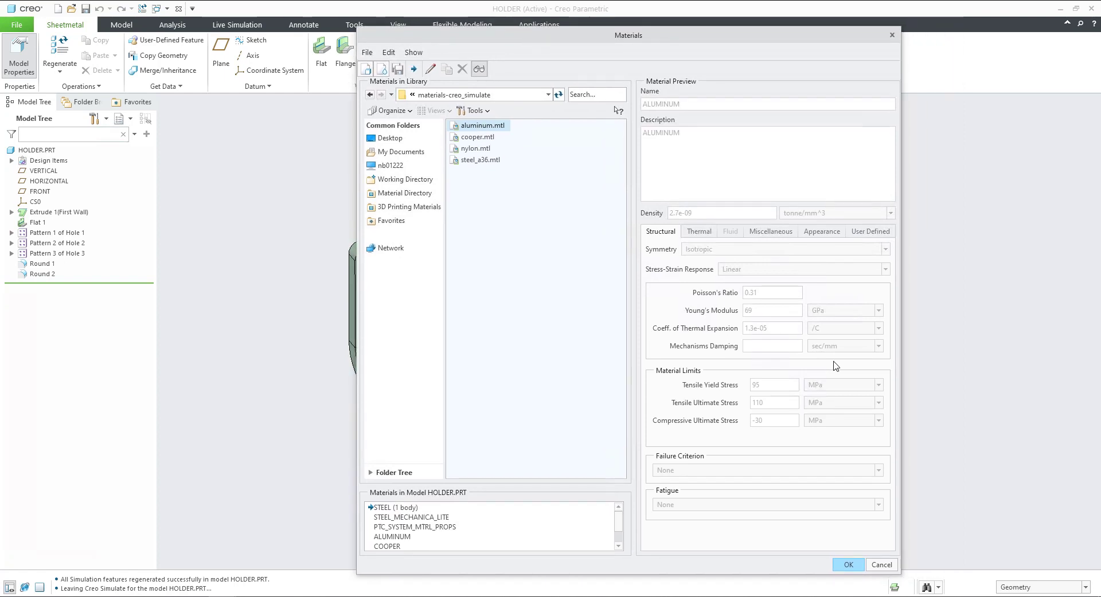
click(479, 162)
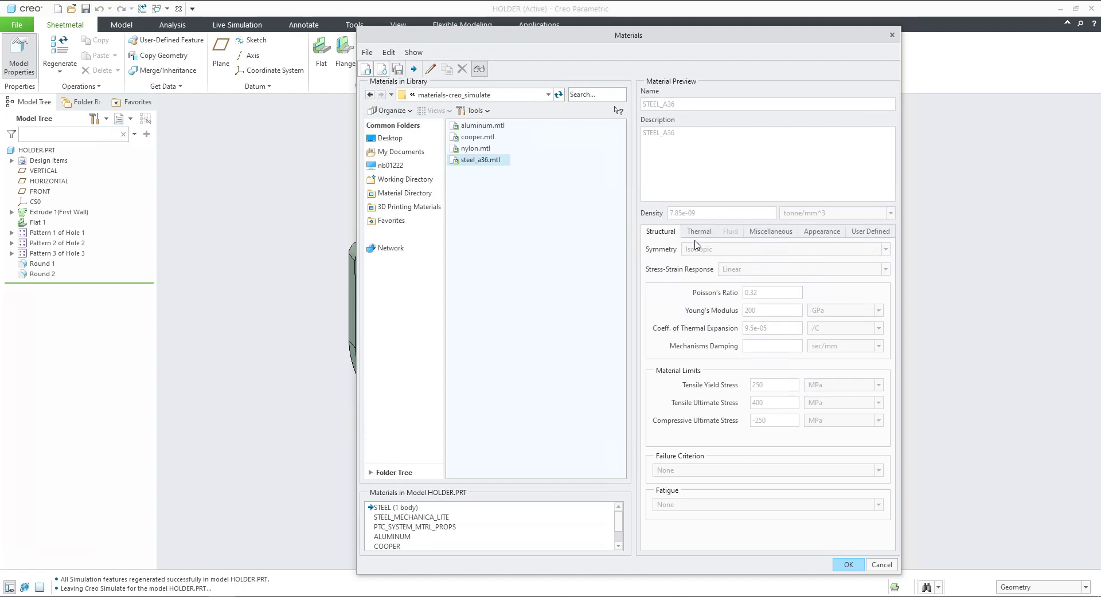
click(483, 149)
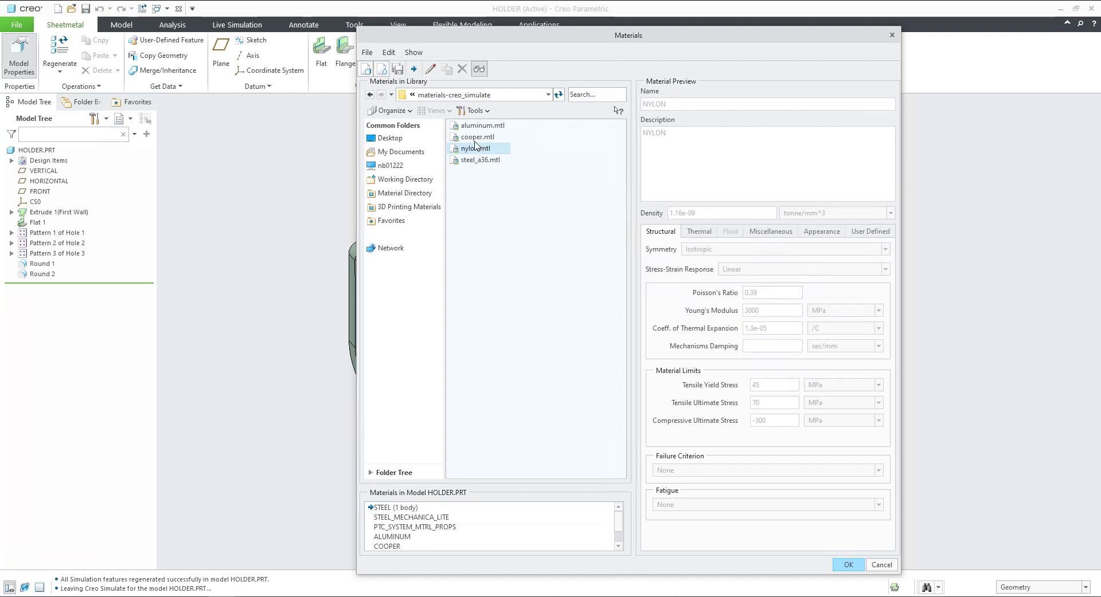
click(476, 138)
click(477, 125)
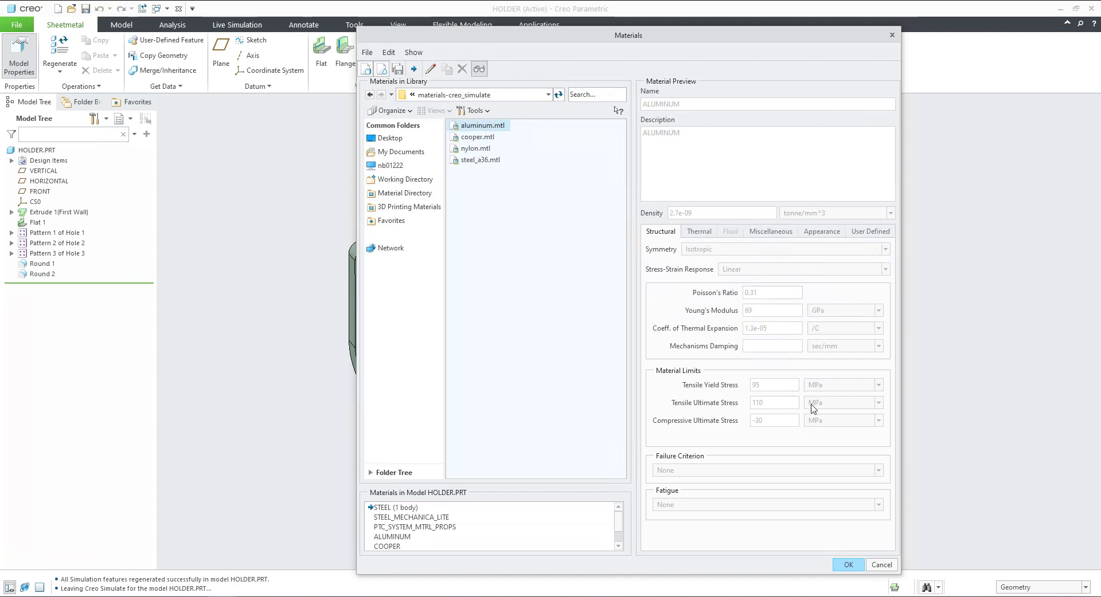
click(851, 565)
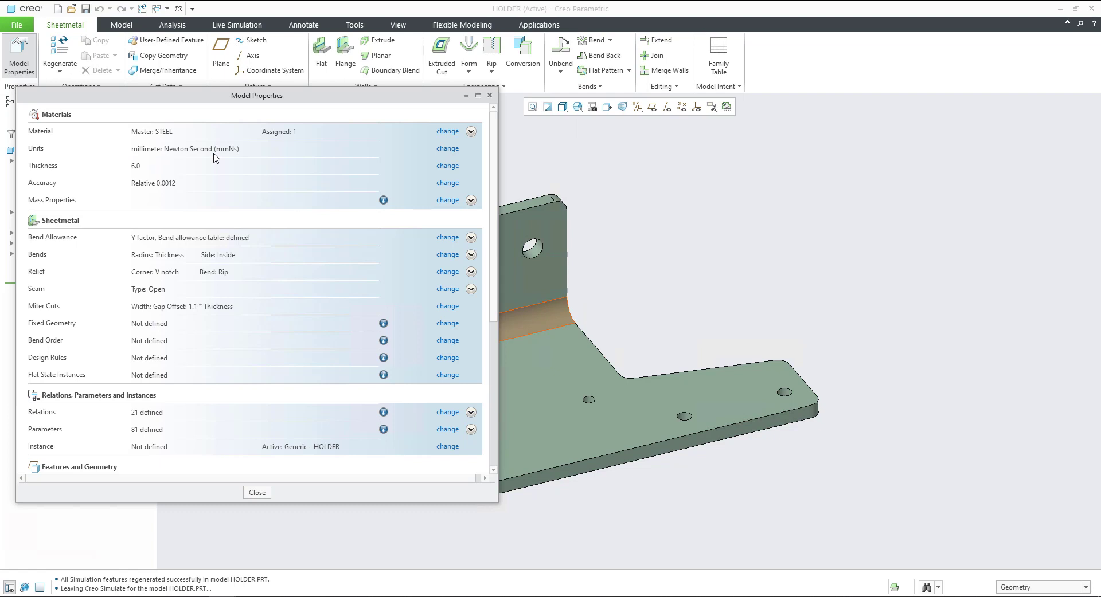
Close Model Properties and switch the HOLDER part into Creo Simulate.
click(256, 492)
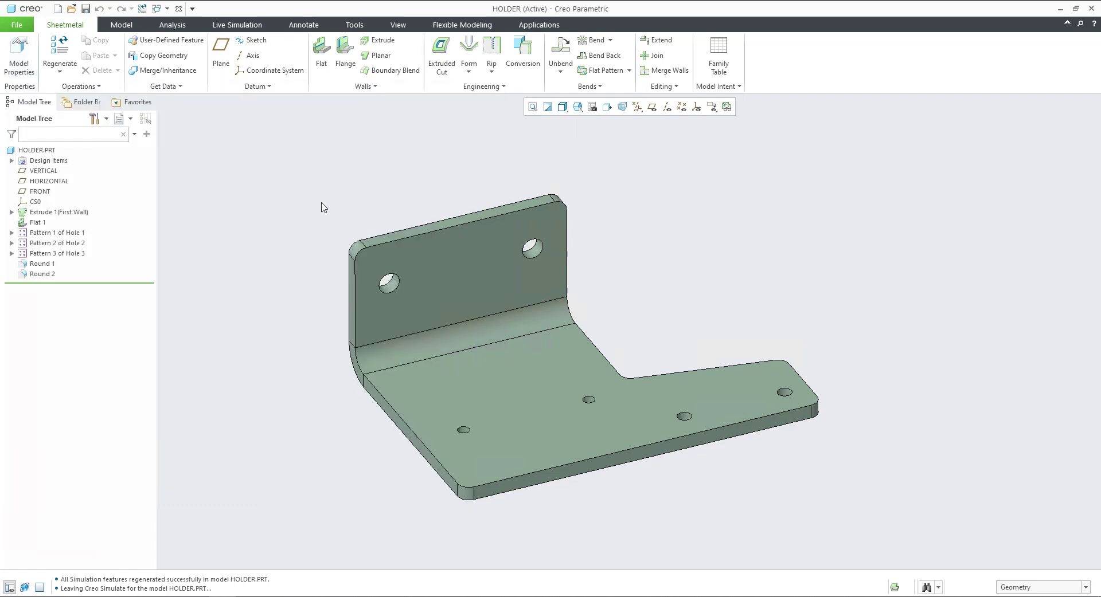
click(533, 25)
click(148, 52)
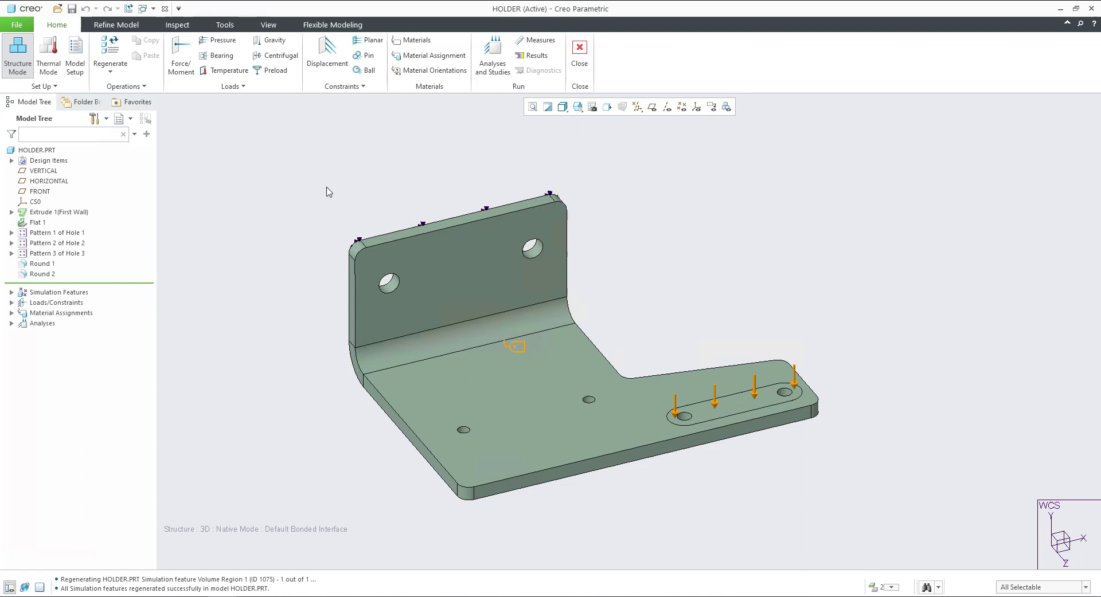
Inspect the back-flange displacement constraint and the slot force load, then zoom out.
click(327, 53)
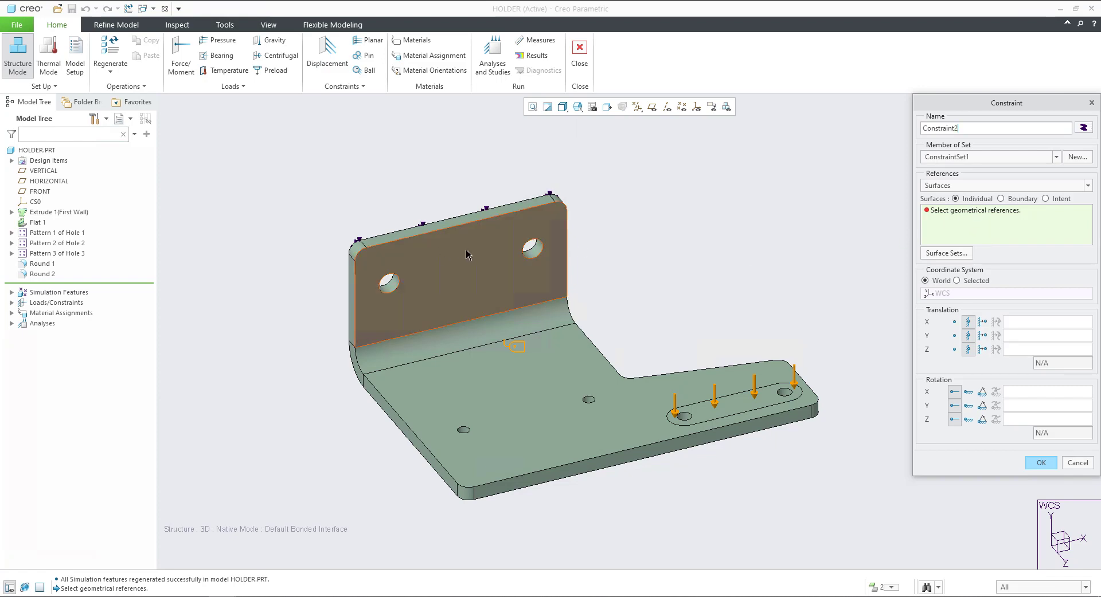
mouse_move(454, 246)
middle_down()
mouse_move(550, 265)
mouse_move(507, 269)
mouse_move(476, 240)
middle_up()
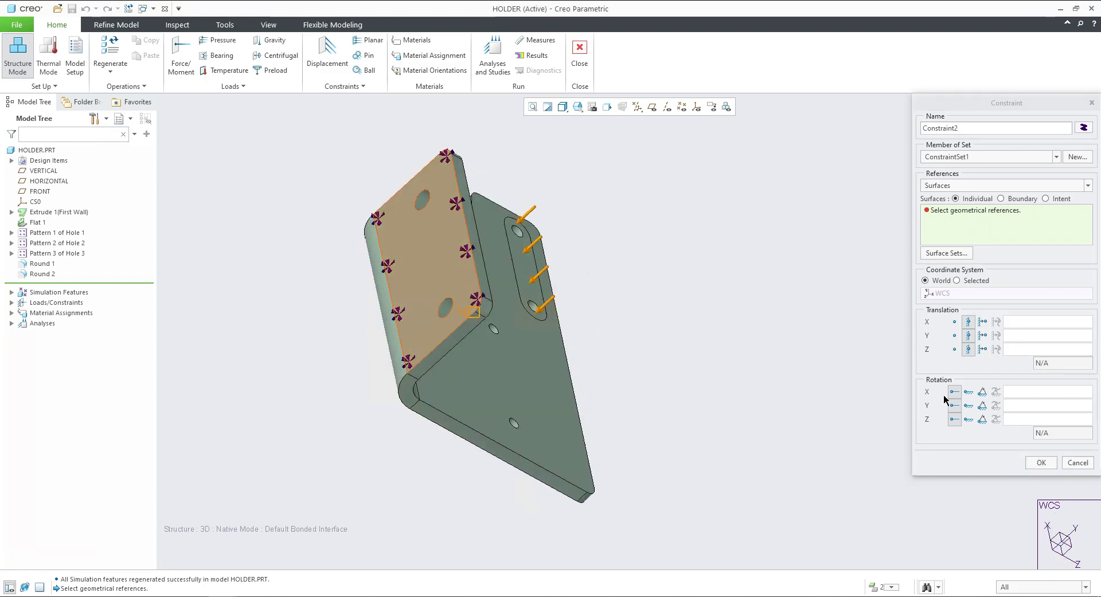
click(1078, 462)
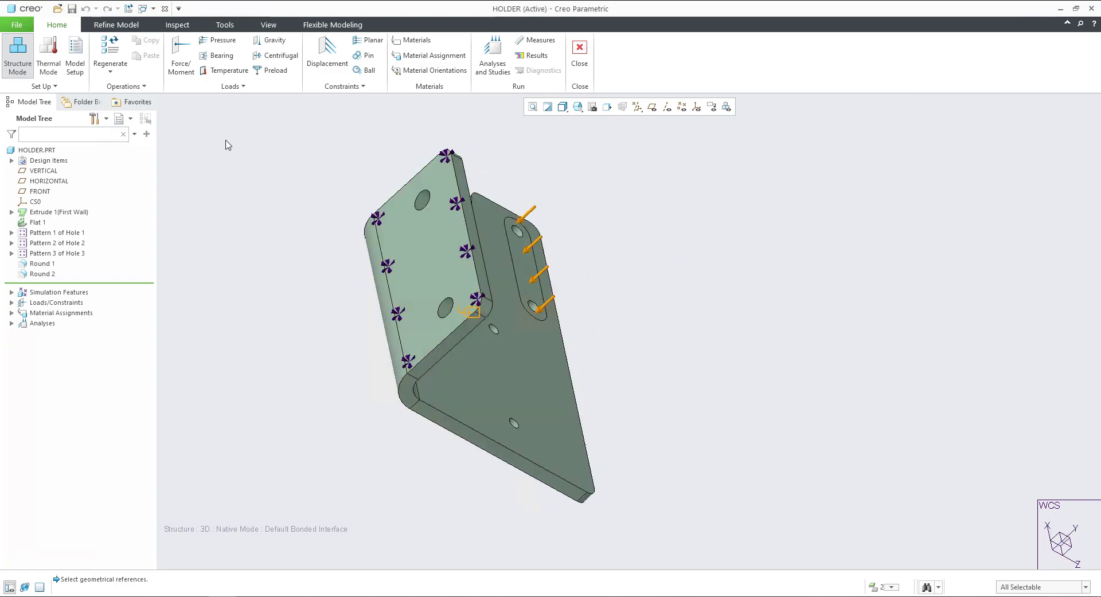
click(181, 54)
middle_drag(626, 273, 725, 376)
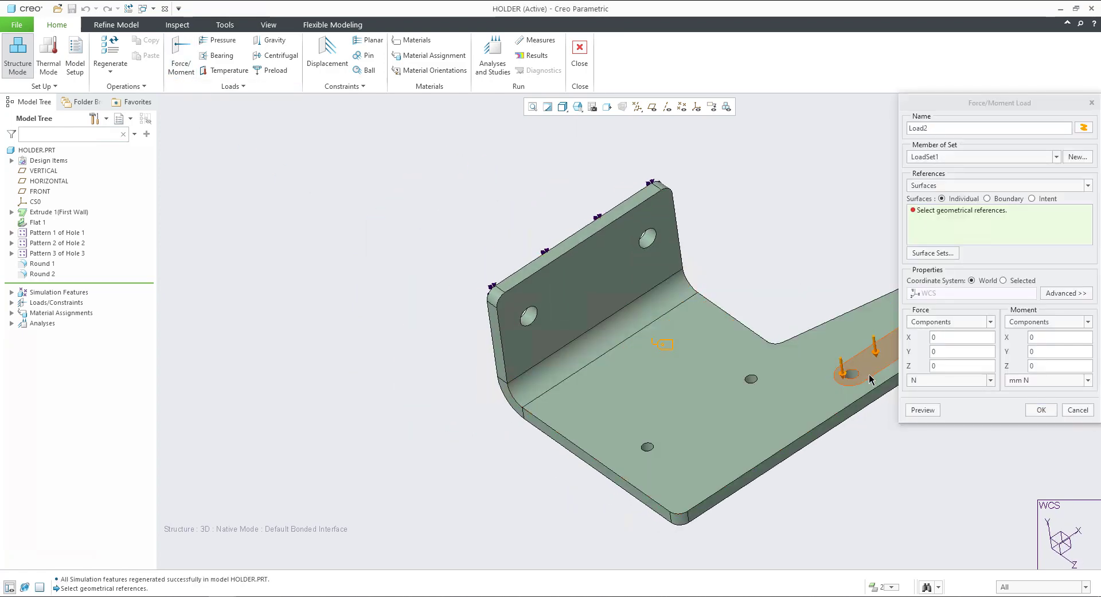
click(951, 336)
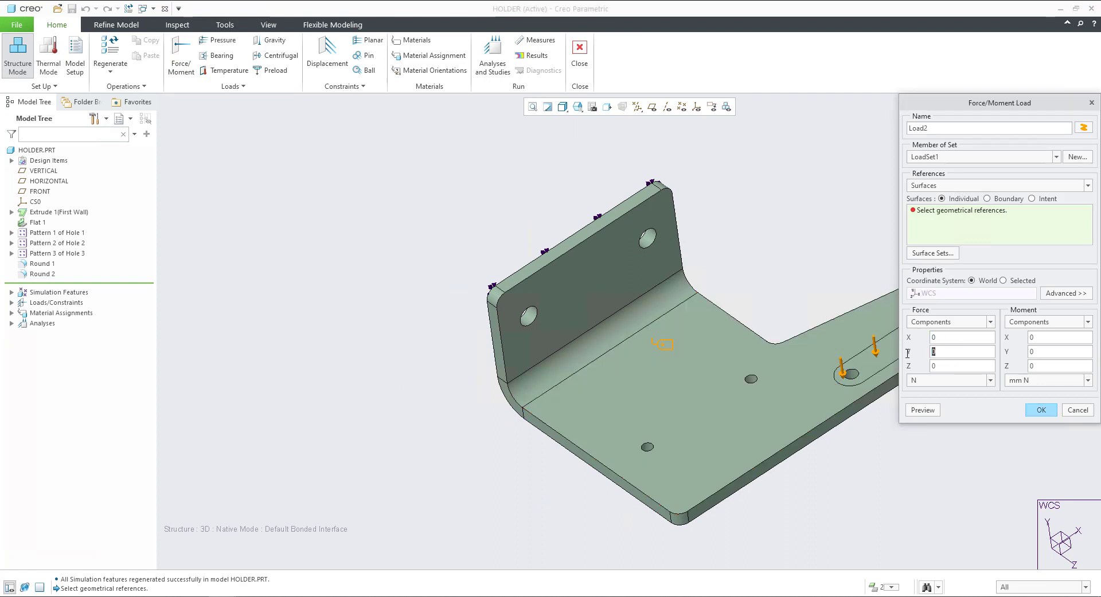
click(1051, 413)
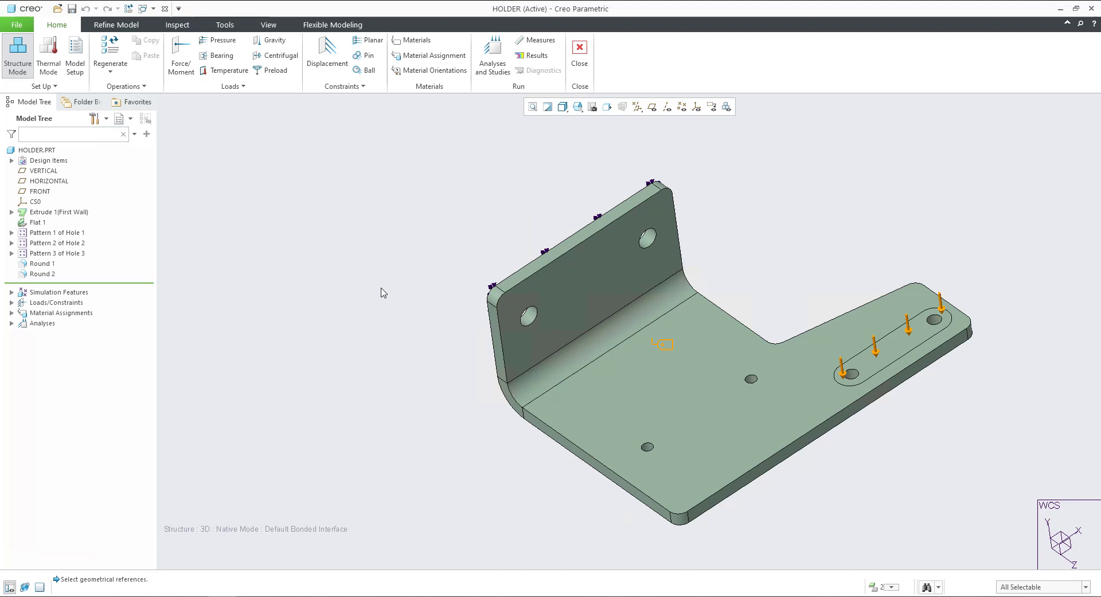
scroll(381, 292, down, 3)
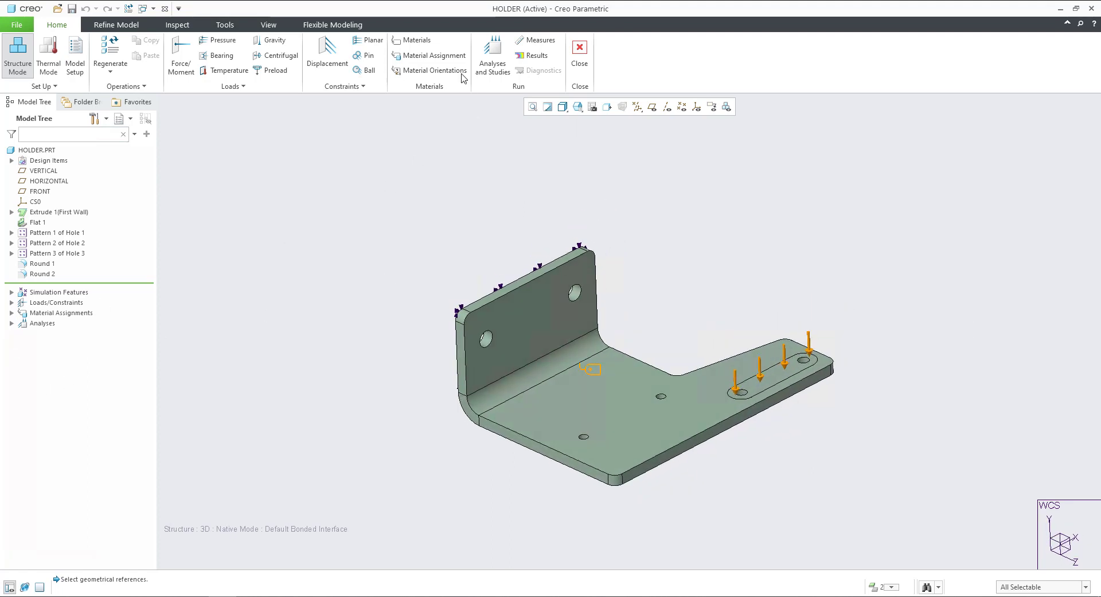
Load aluminum.mtl from the materials-creo_simulate library, overwriting ALUMINUM and converting to model units.
click(437, 55)
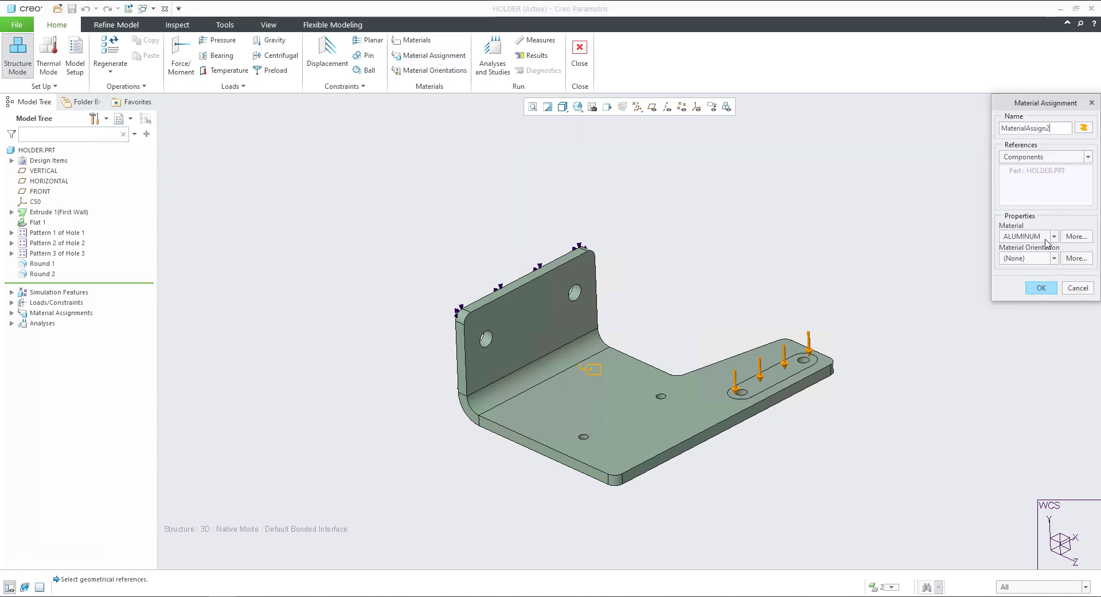
click(1046, 237)
click(1047, 237)
click(1077, 239)
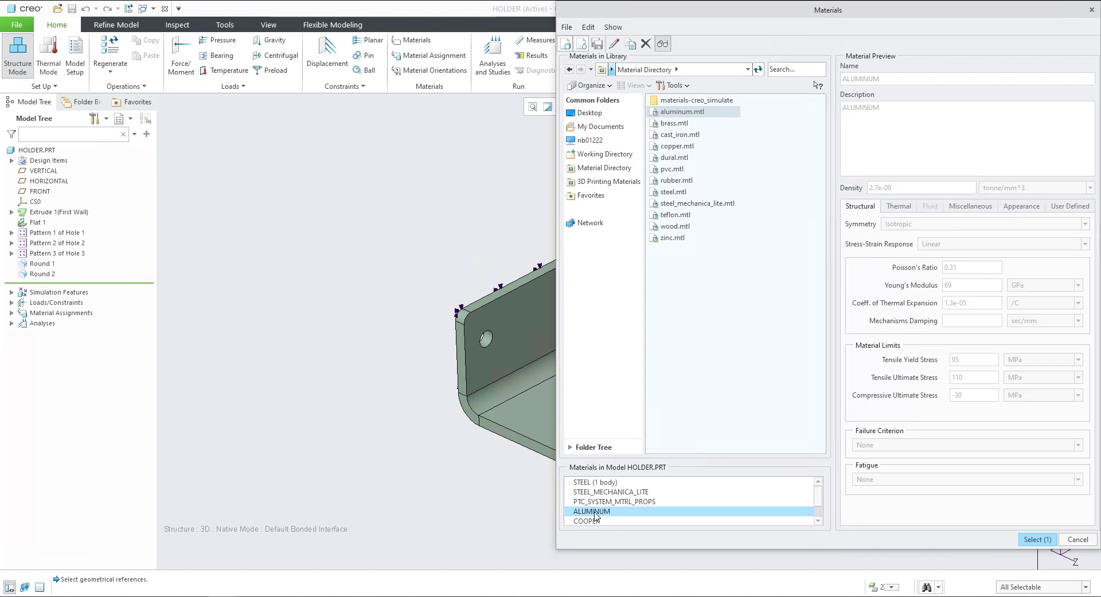
scroll(598, 513, down, 1)
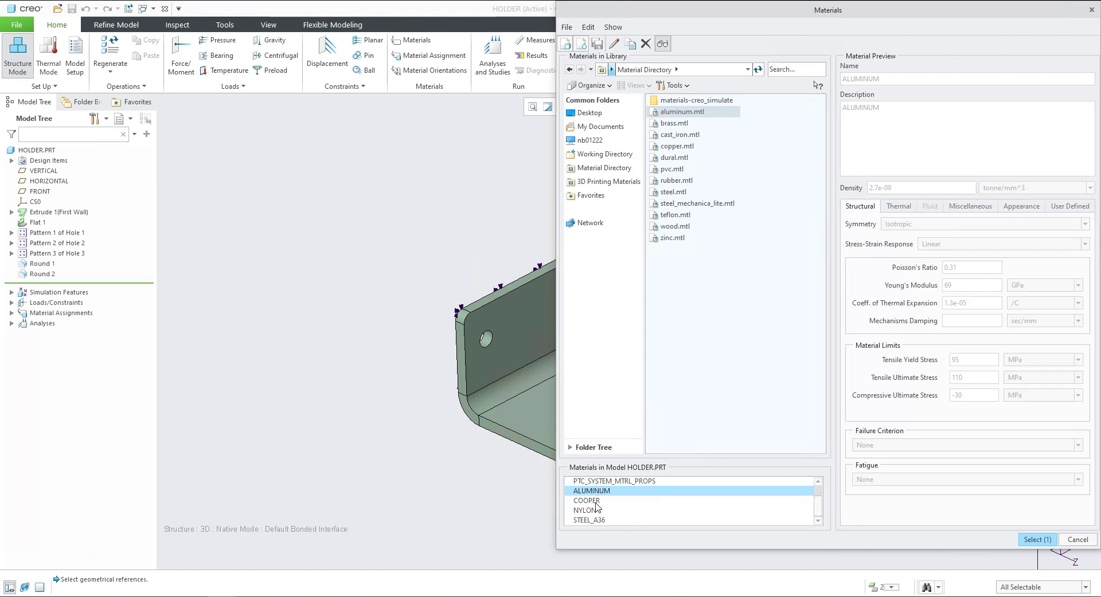
double_click(693, 101)
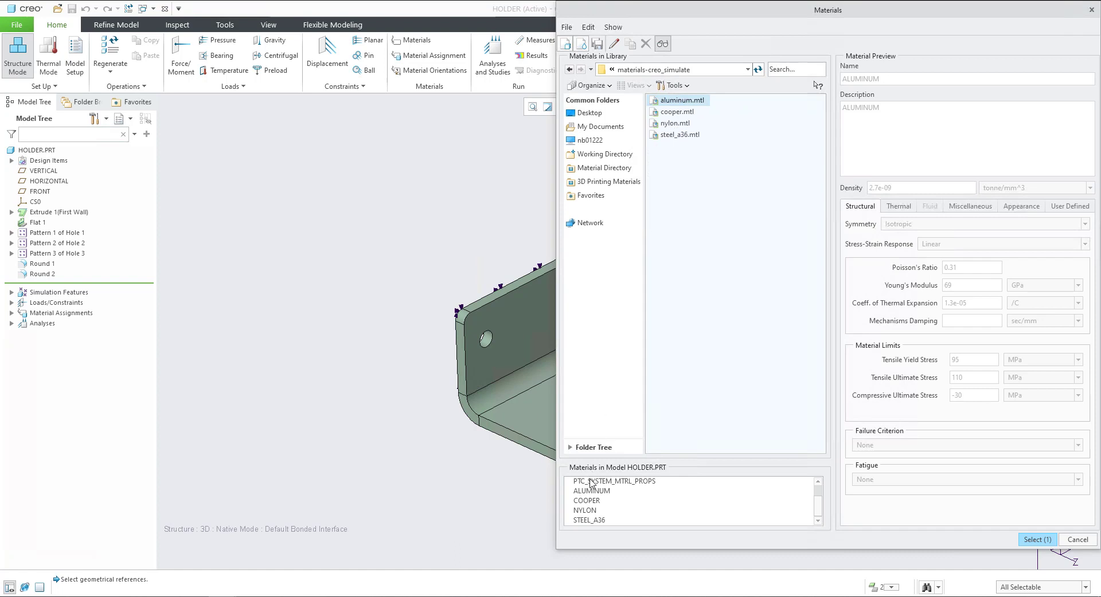
click(590, 510)
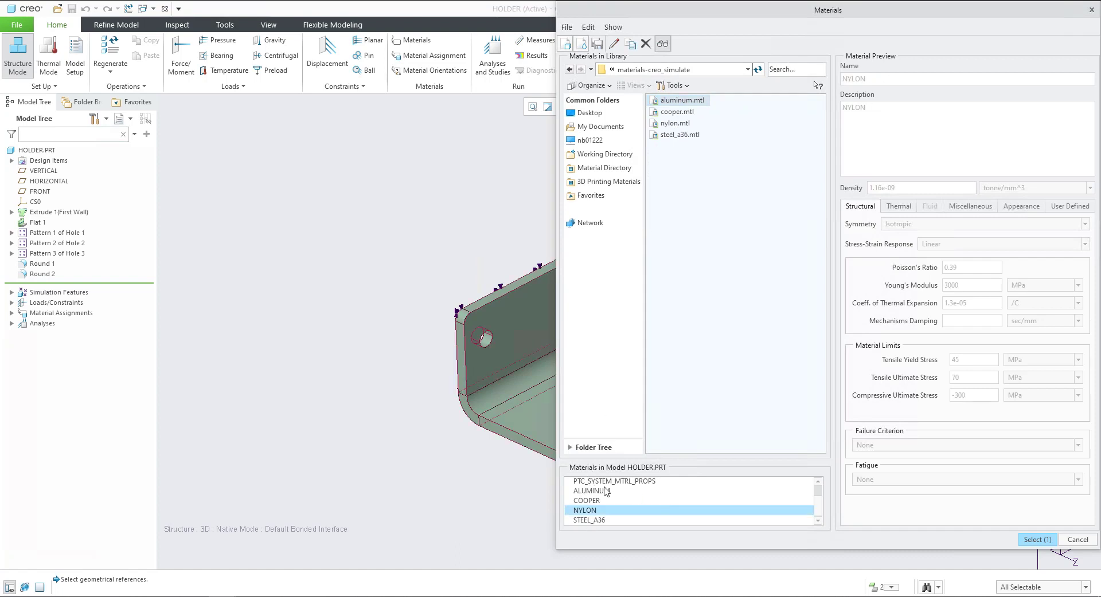
click(603, 492)
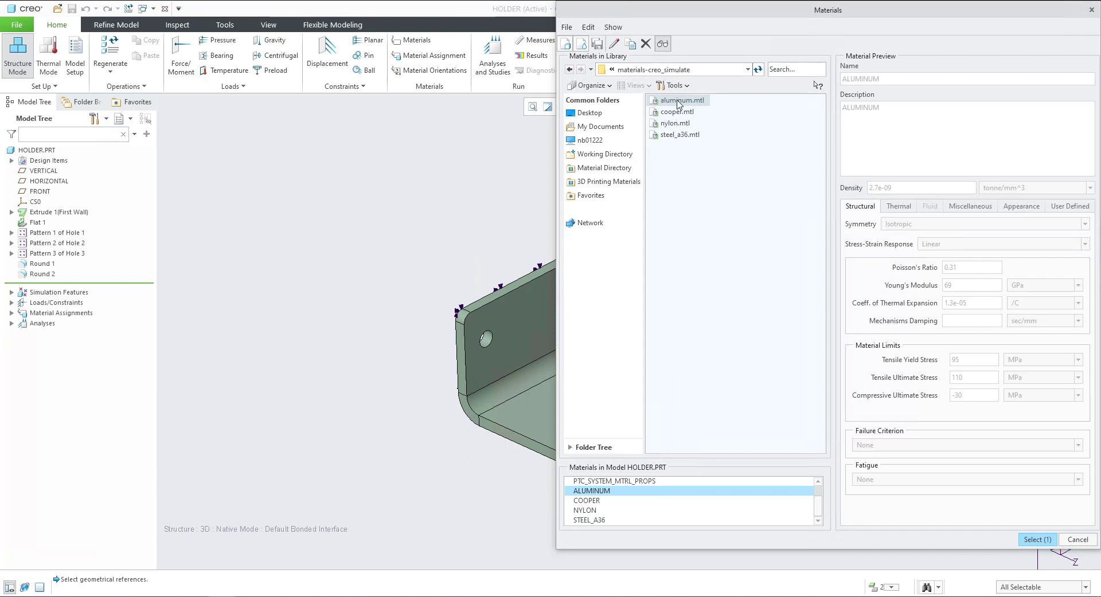
double_click(678, 101)
click(580, 326)
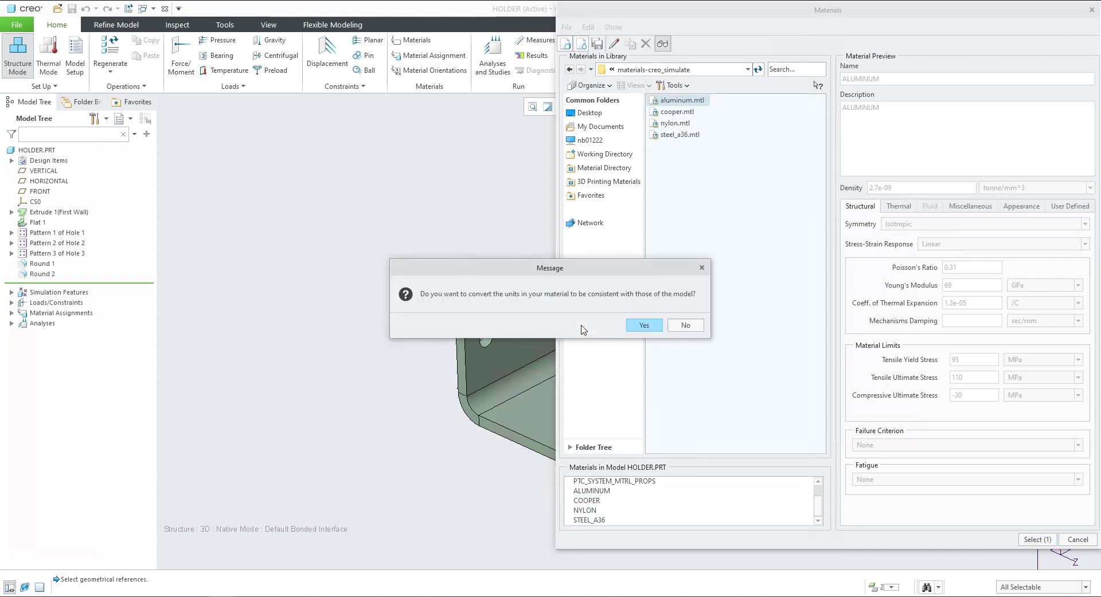
click(644, 325)
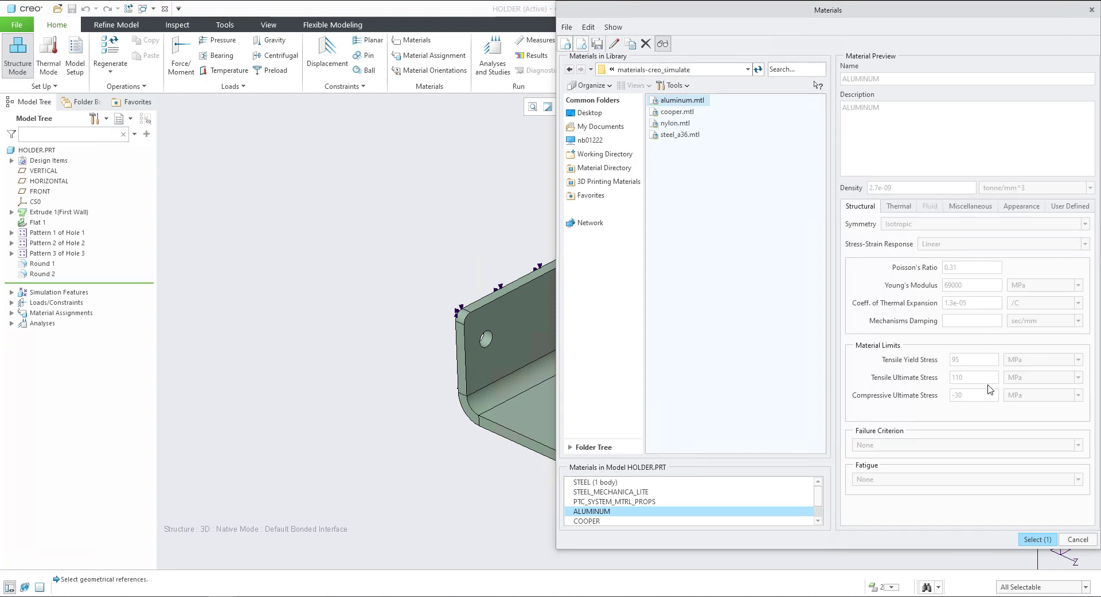
Assign ALUMINUM to the part and agree to replace the existing material assignment.
click(1035, 540)
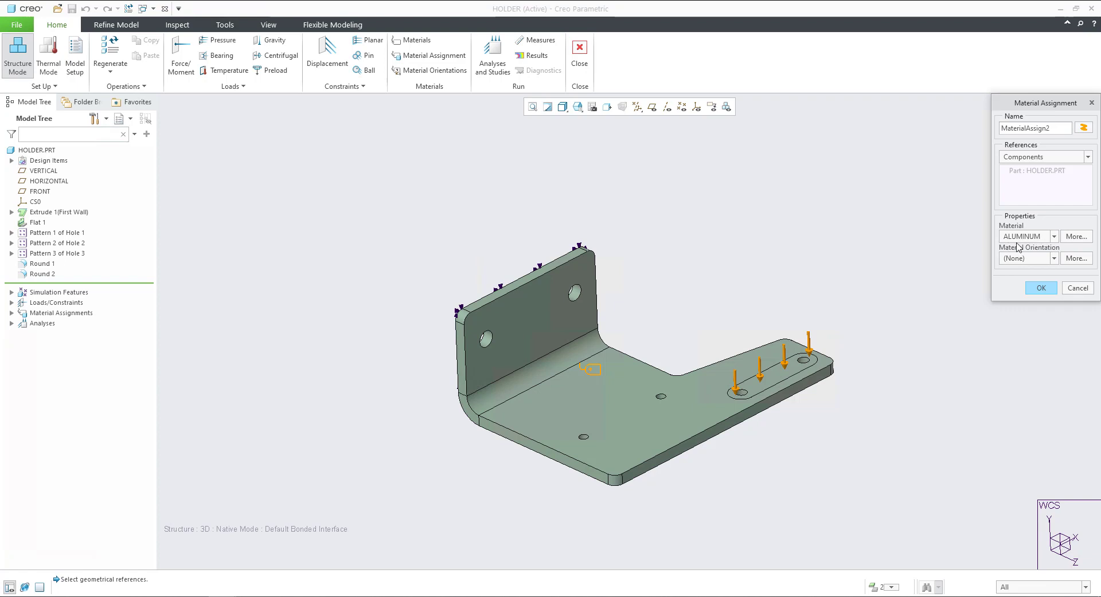
click(1053, 237)
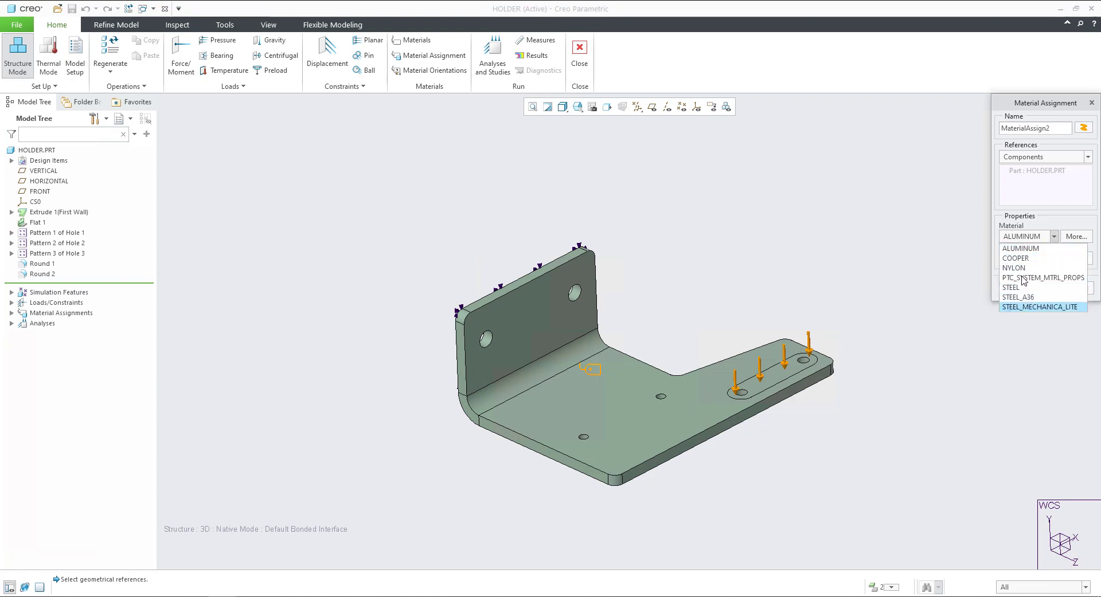
click(1020, 248)
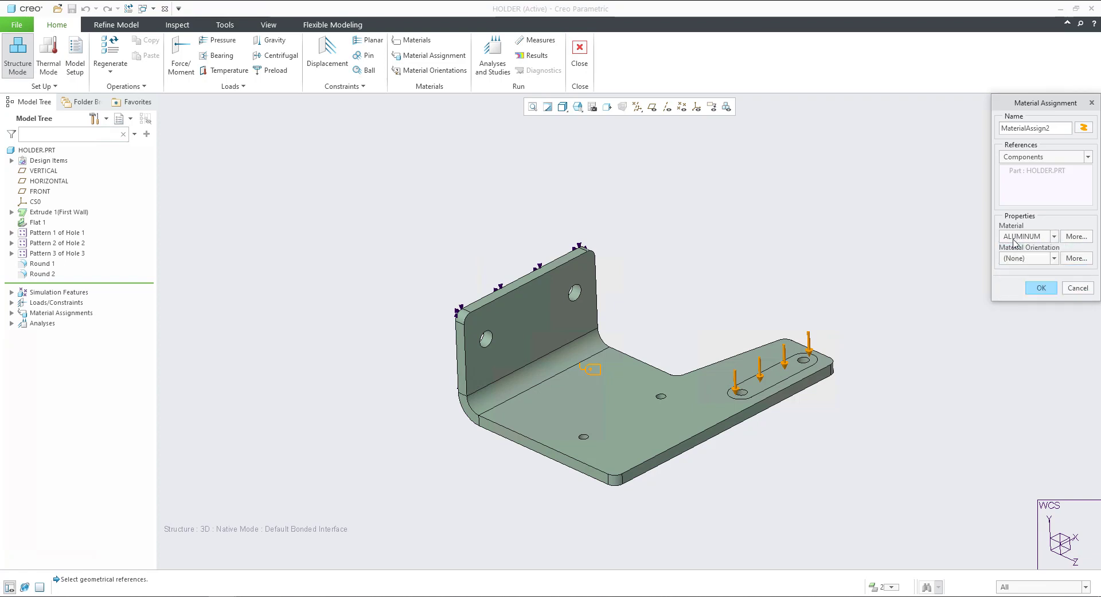
click(1042, 289)
click(583, 341)
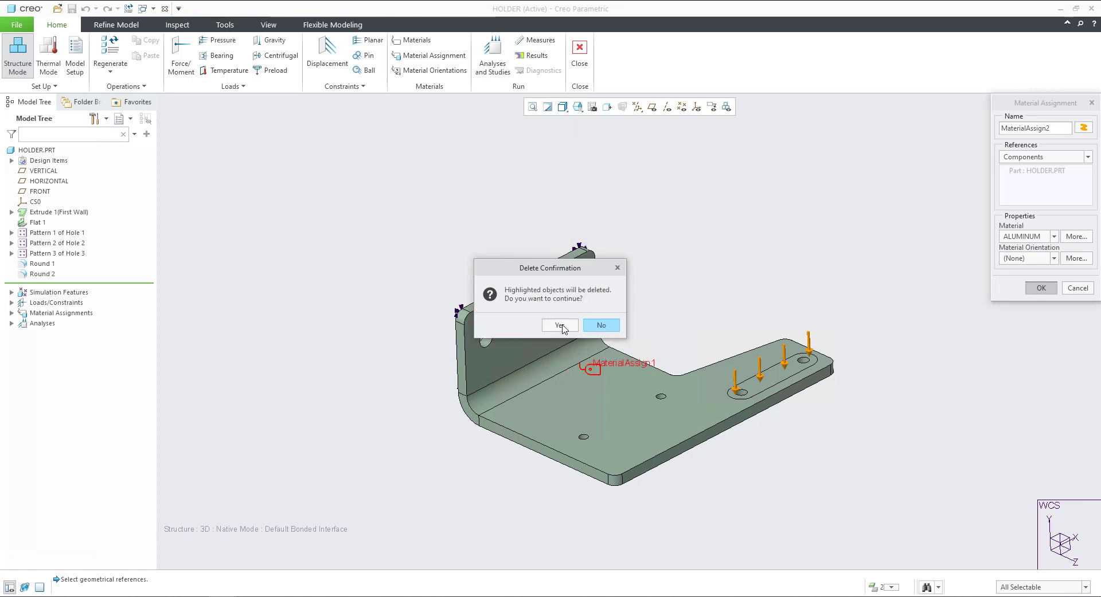
Delete MaterialAssign1 and rerun Analysis1, removing old output files and using interactive diagnostics.
click(561, 325)
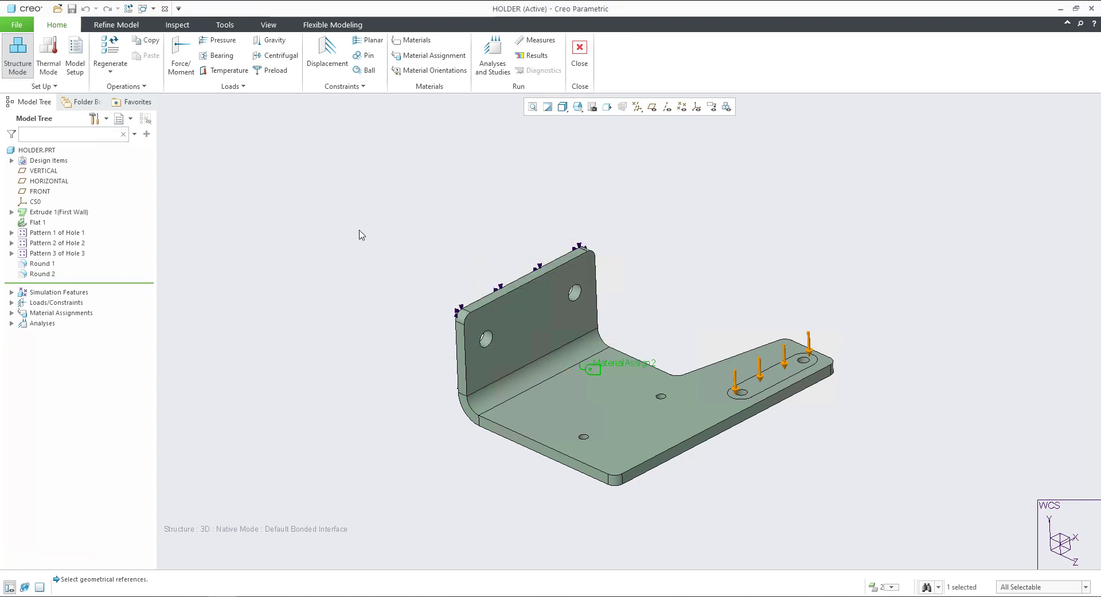
click(492, 58)
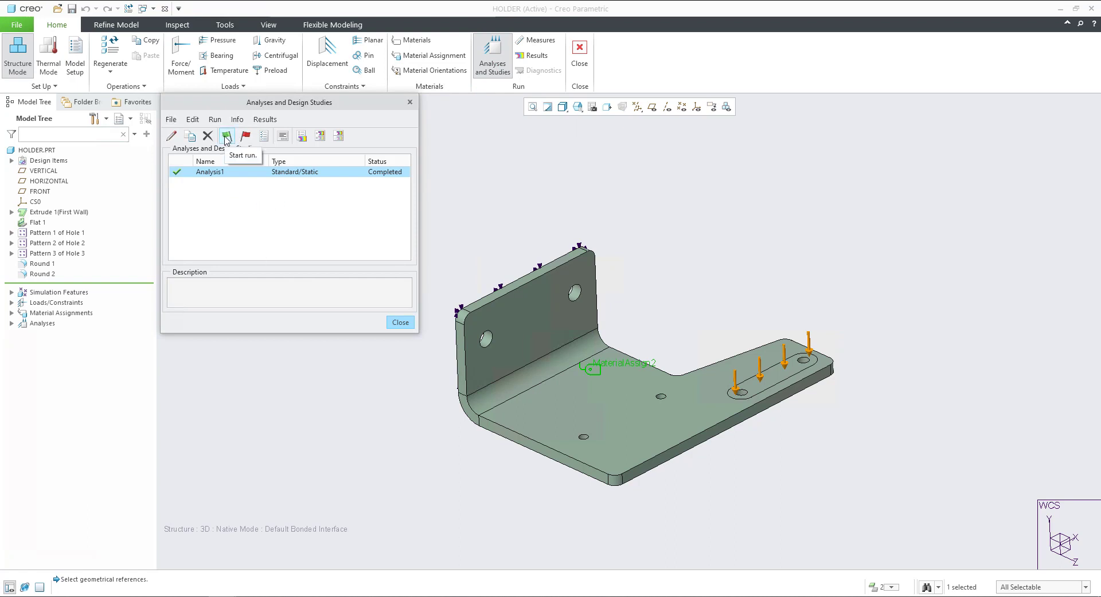
click(226, 138)
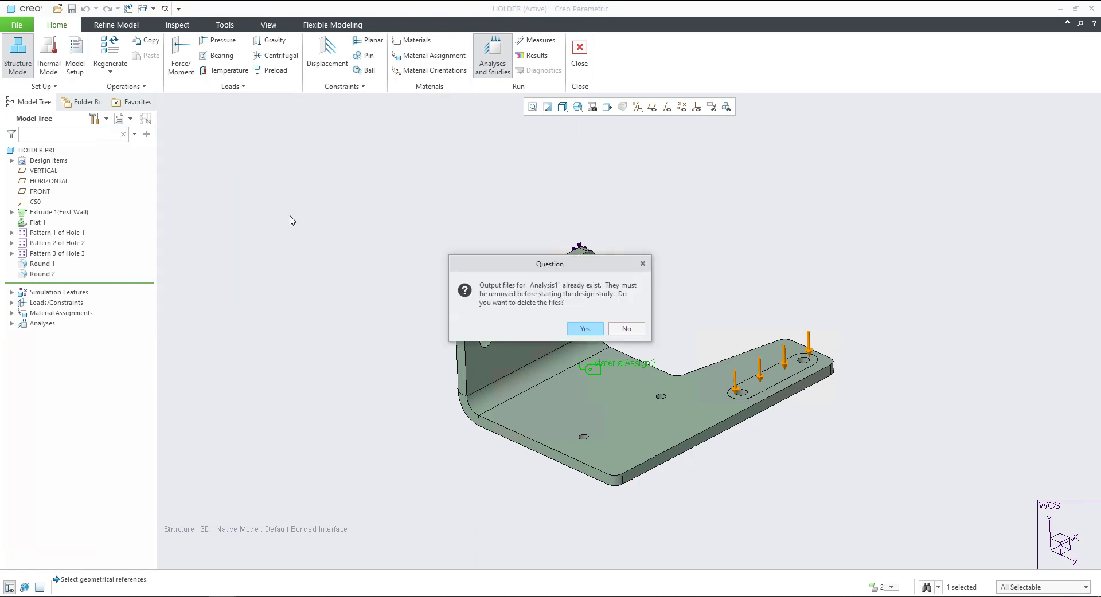
click(583, 326)
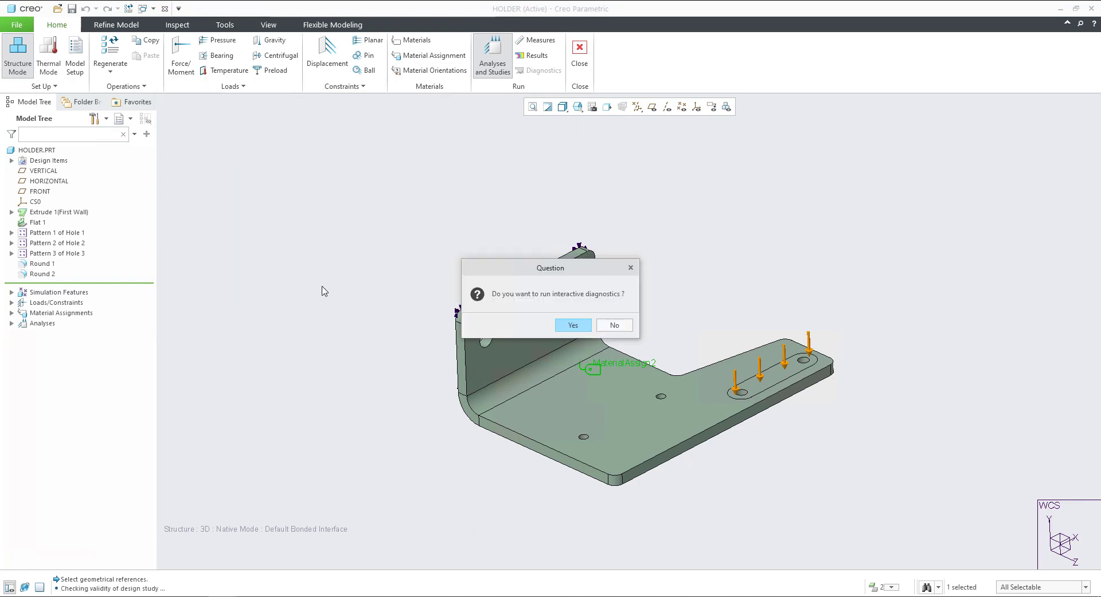
click(580, 322)
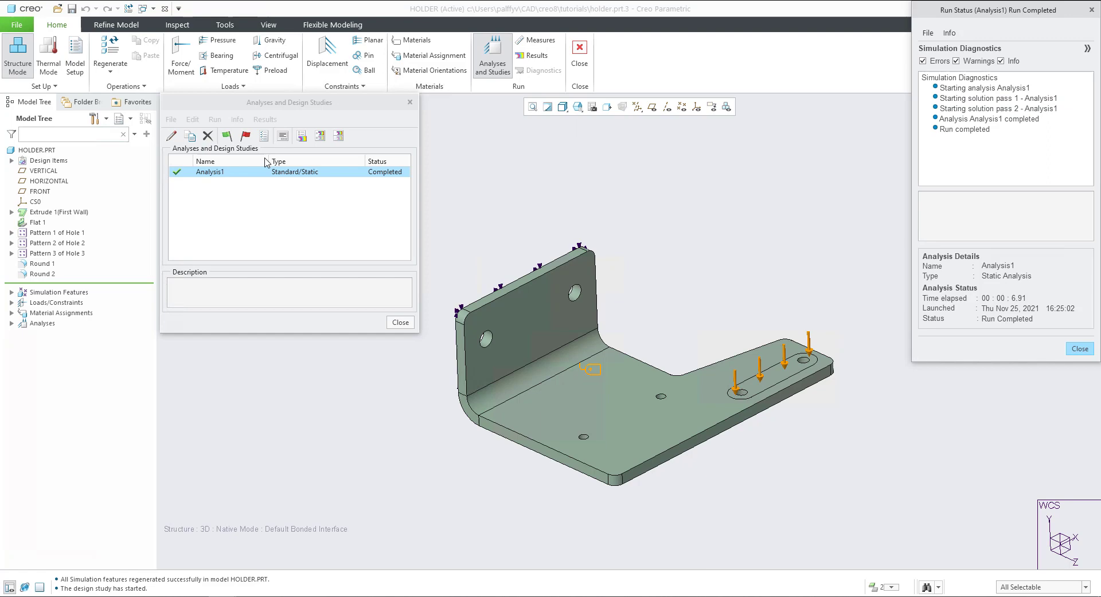
Show Analysis1's von Mises stress fringe on the deformed bracket and move the plot aside.
click(301, 138)
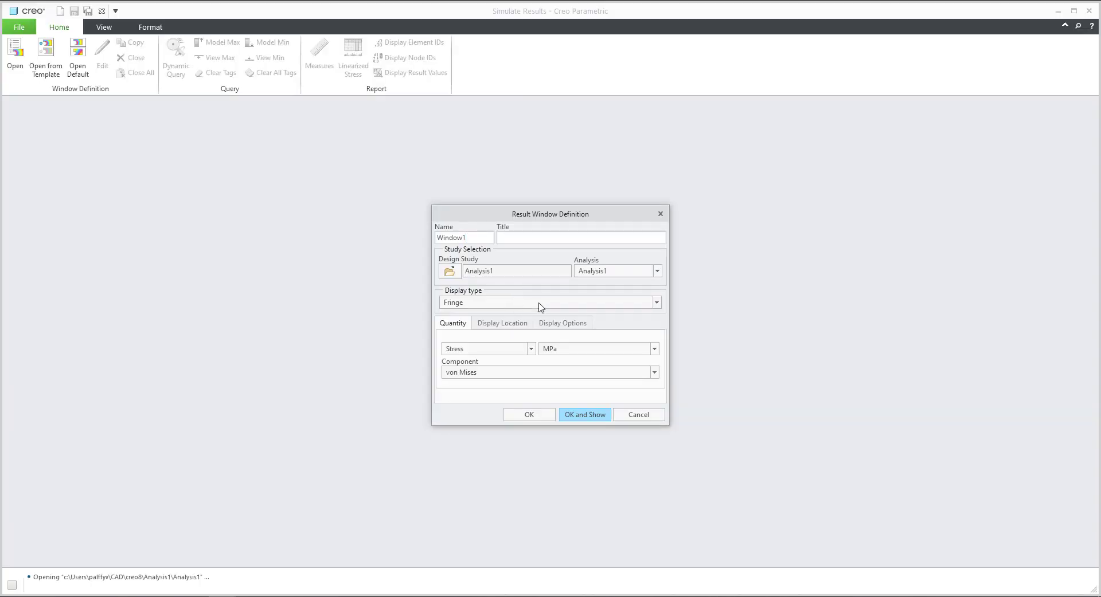
click(562, 324)
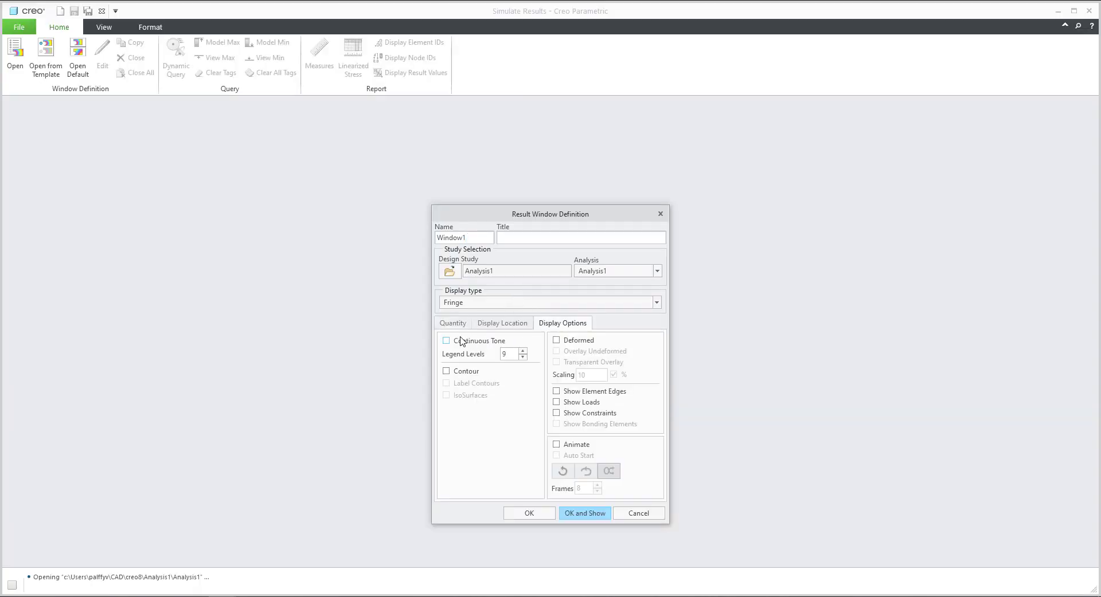
click(557, 340)
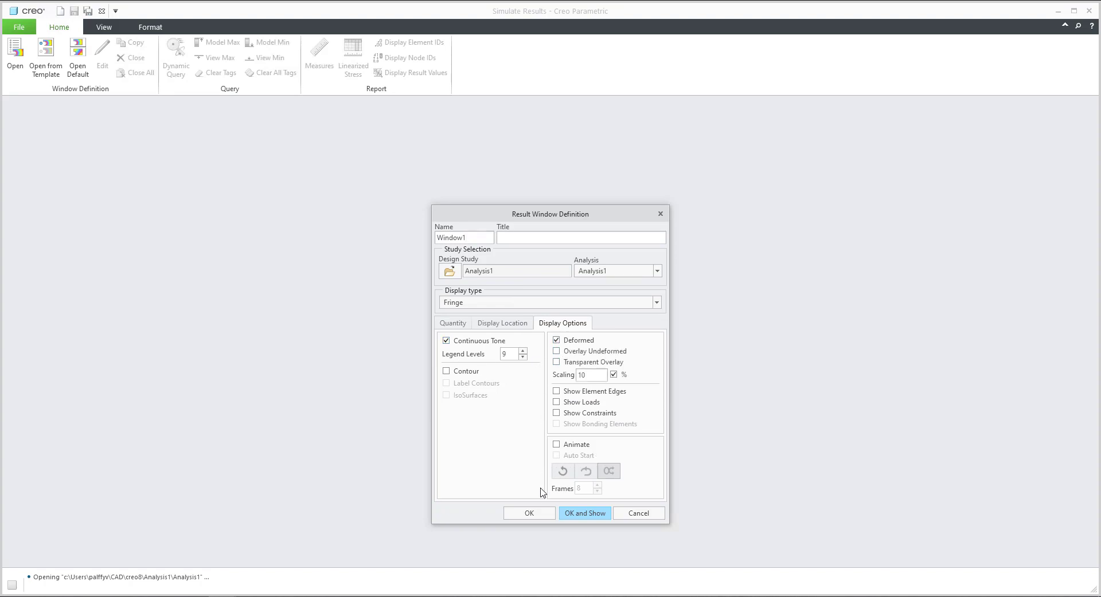
click(577, 514)
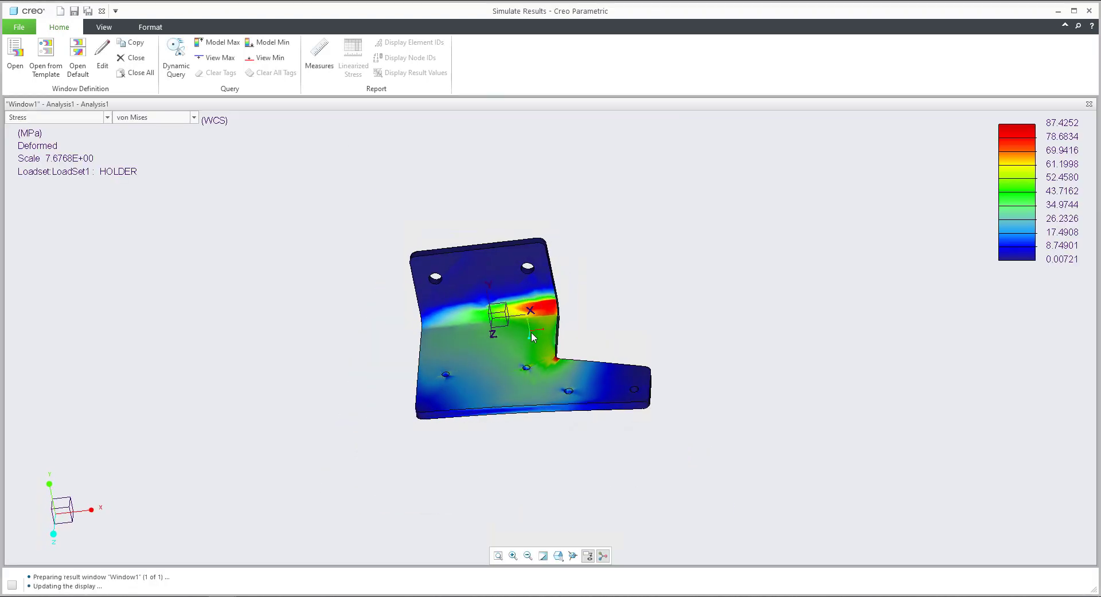
shift+middle_drag(625, 336, 1012, 257)
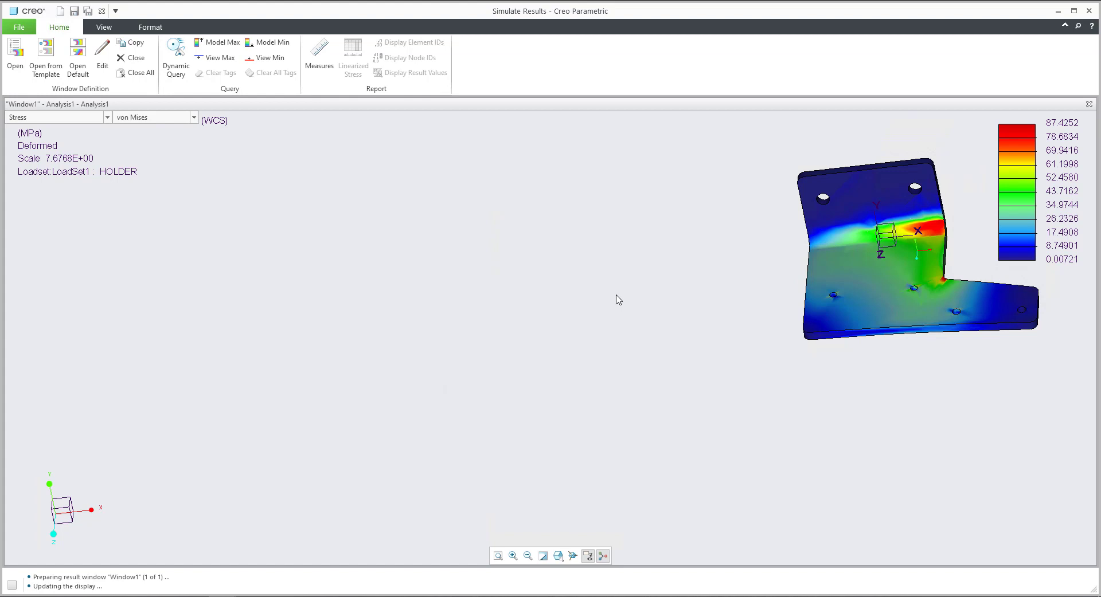
Switch the results plot to Y displacement and rotate the bracket so its wall faces forward.
click(102, 118)
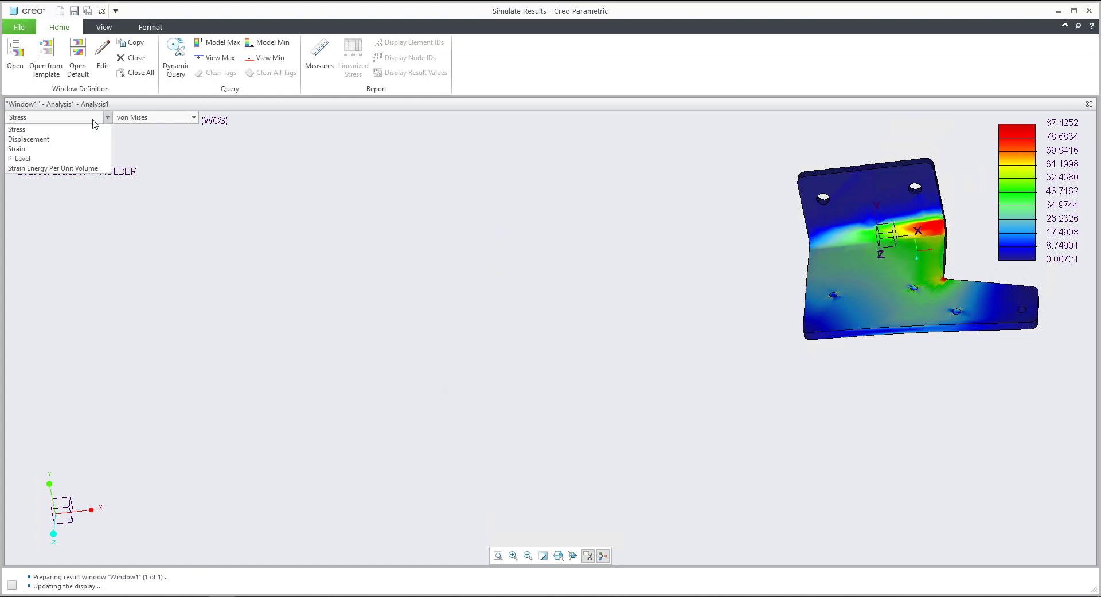
click(41, 139)
click(157, 118)
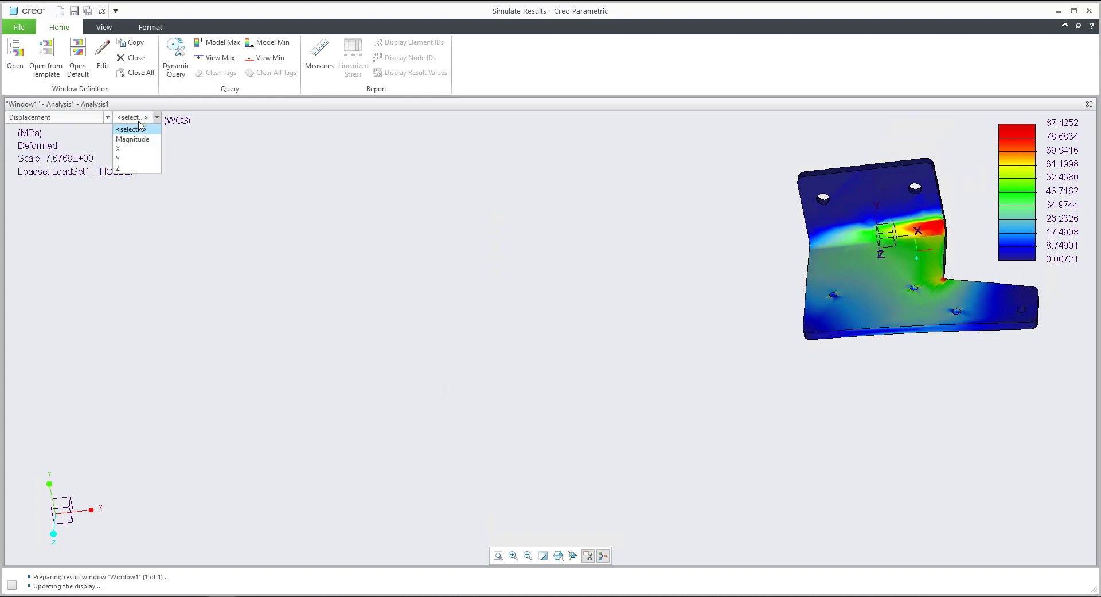
click(128, 159)
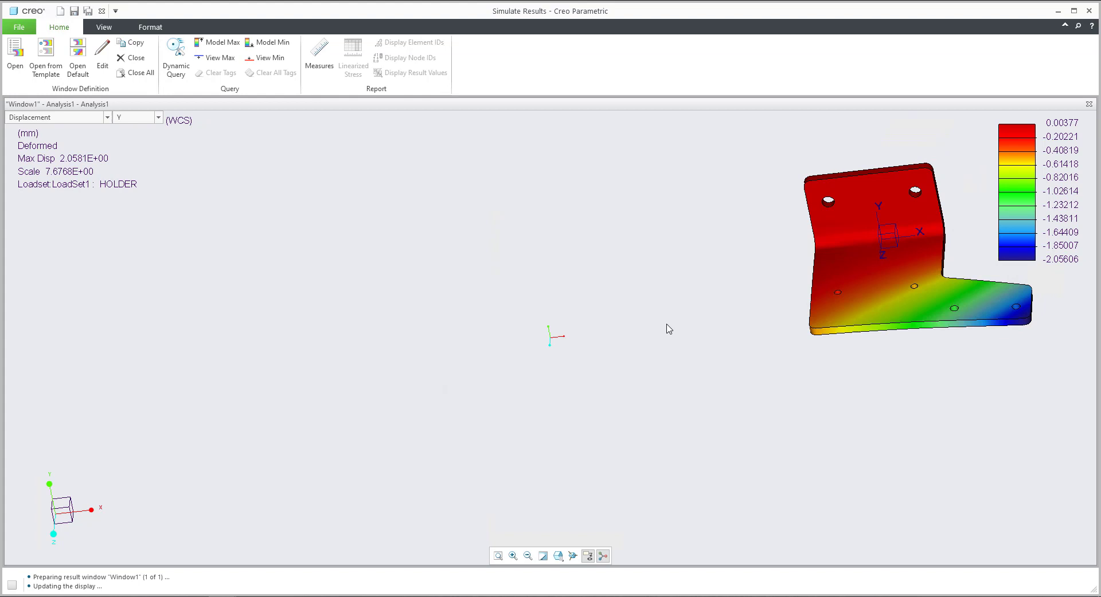
middle_drag(667, 328, 706, 301)
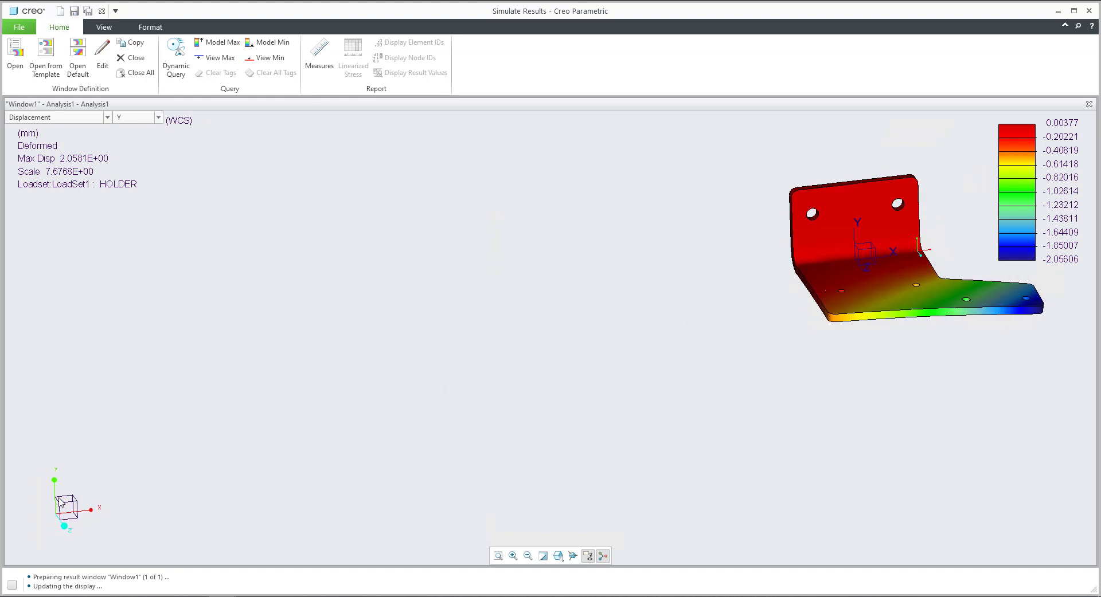
middle_drag(826, 300, 803, 304)
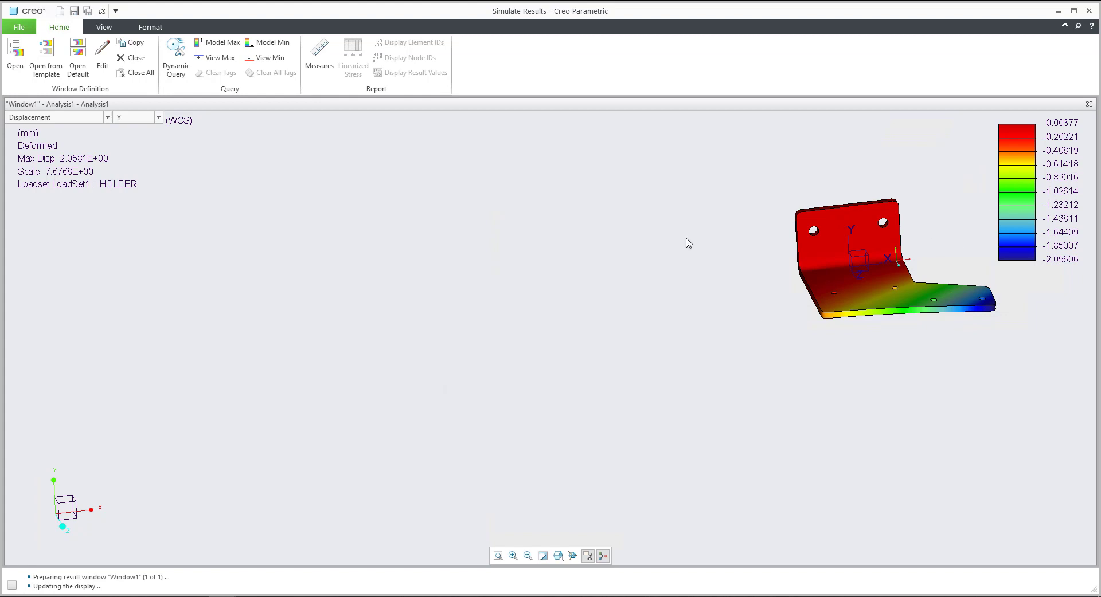
Exit the results window without saving and close the Analyses and Design Studies list.
click(1089, 10)
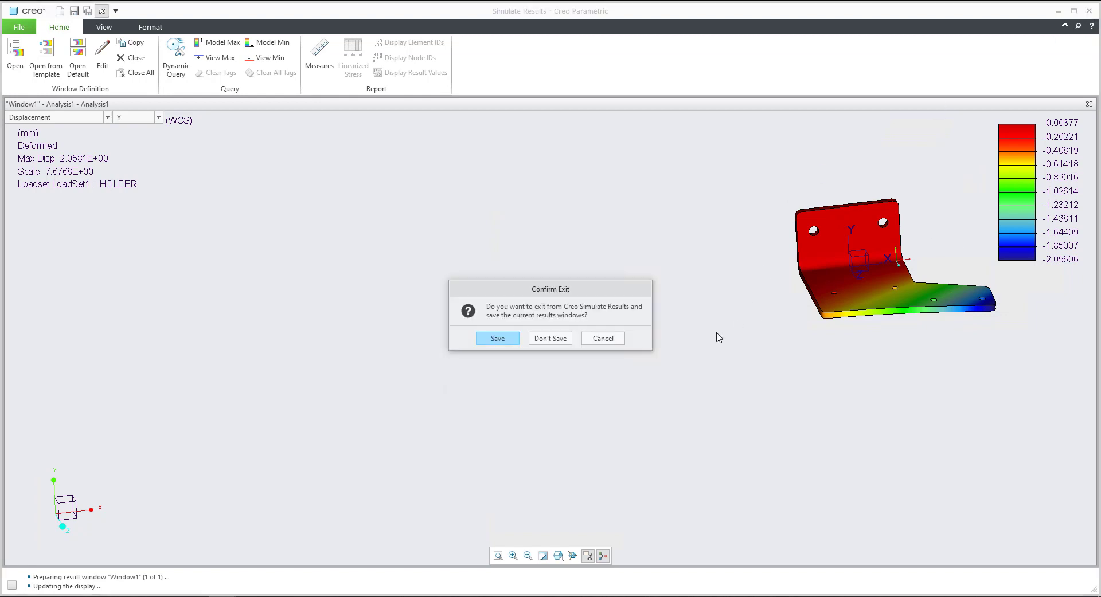
click(559, 340)
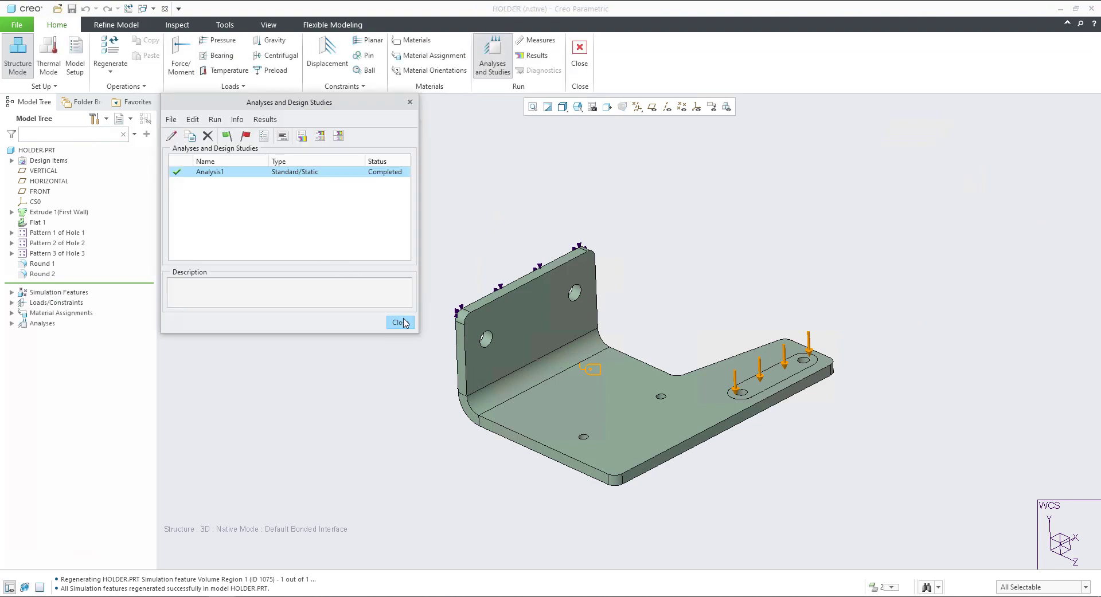
click(403, 319)
Edit MaterialAssign2 to use STEEL_A36 instead of ALUMINUM.
click(12, 313)
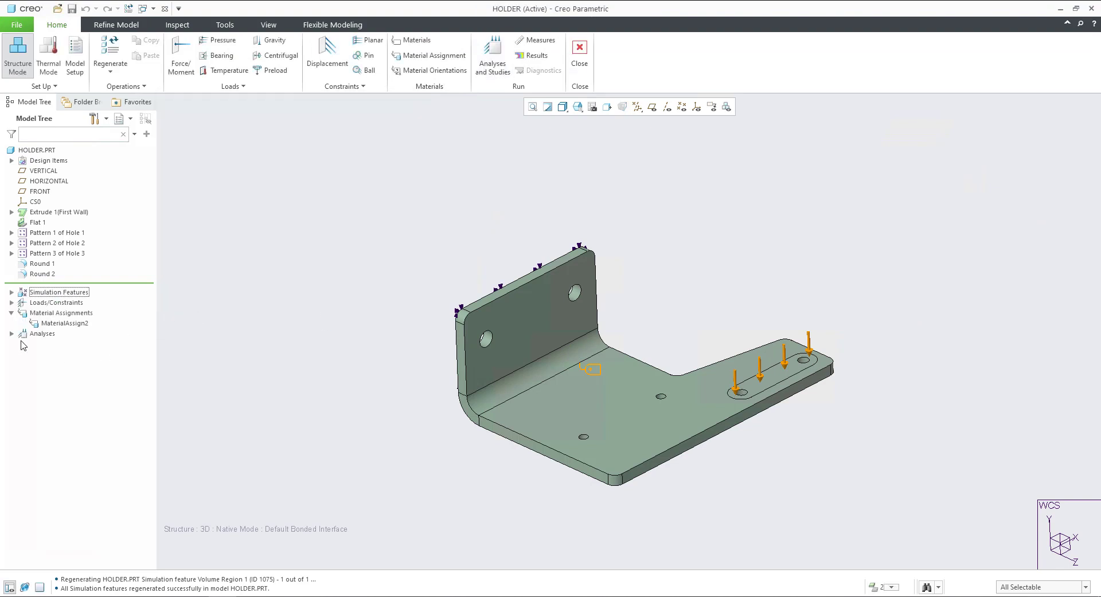
click(60, 323)
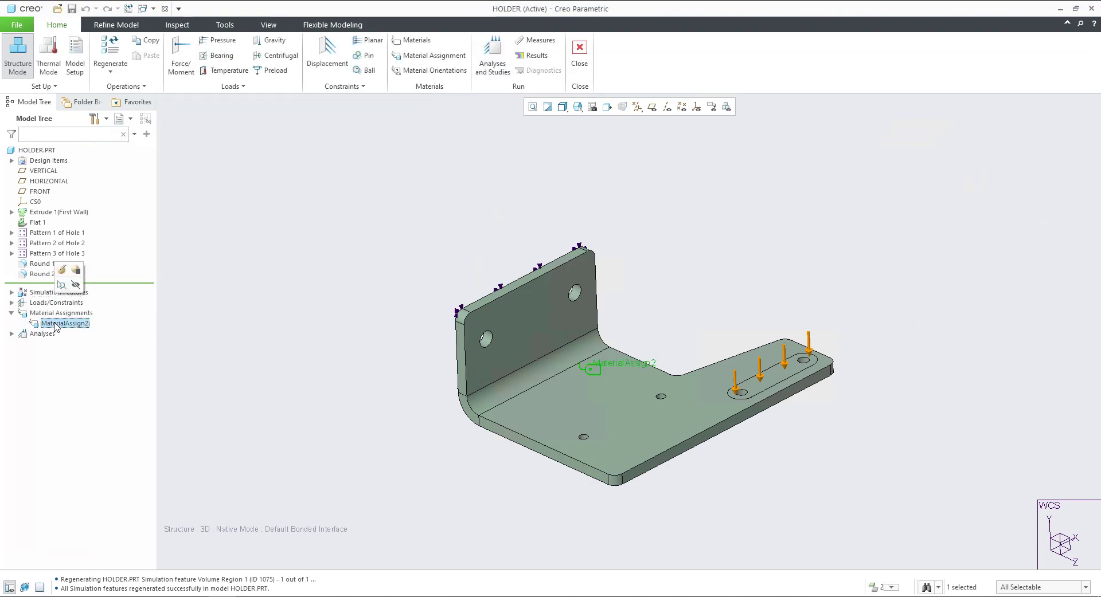
click(62, 271)
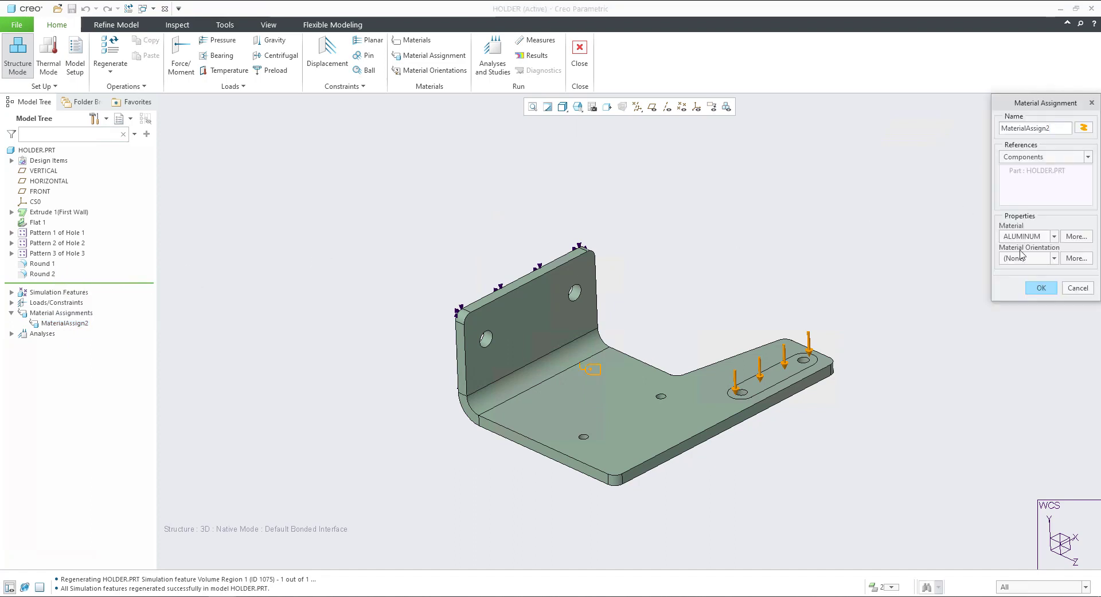
click(1054, 237)
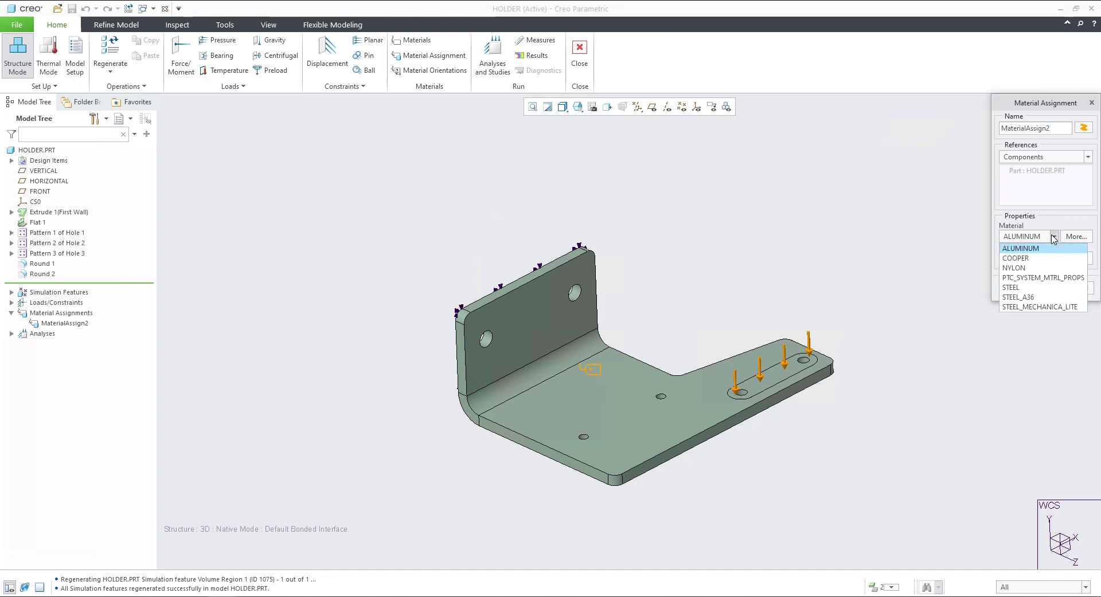
click(1018, 297)
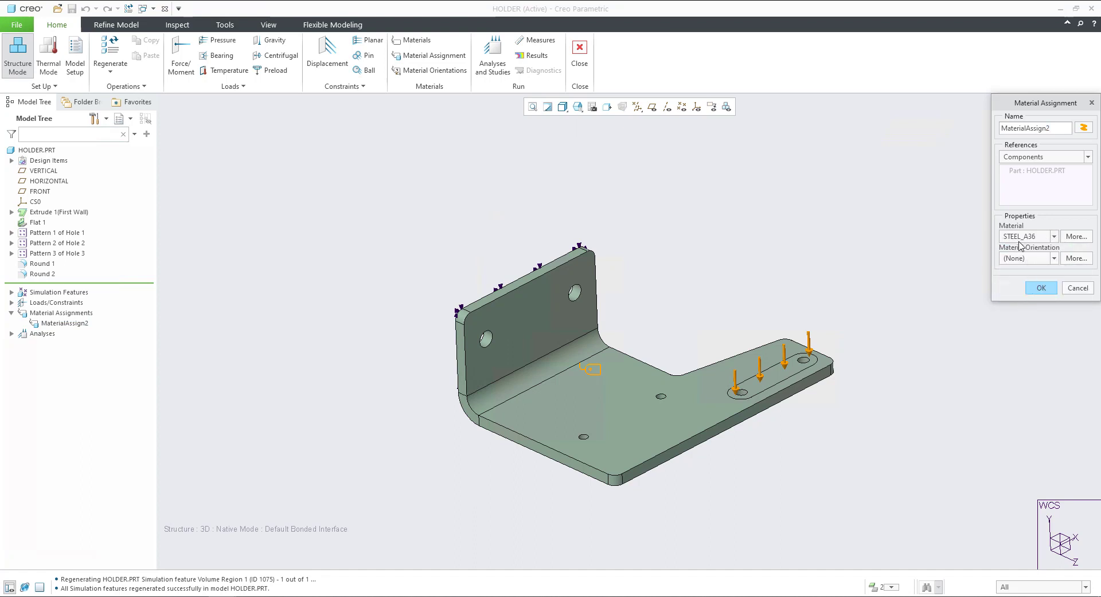
Compare STEEL_A36 (200 GPa, 250 MPa yield) with the Paint reference table, then confirm it.
click(1075, 237)
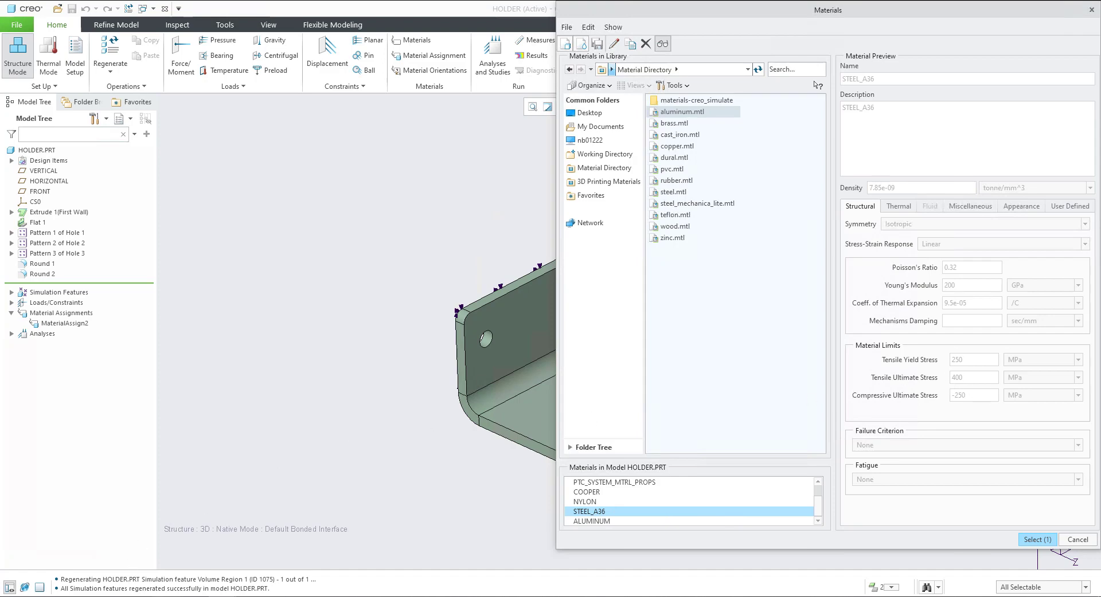
click(132, 559)
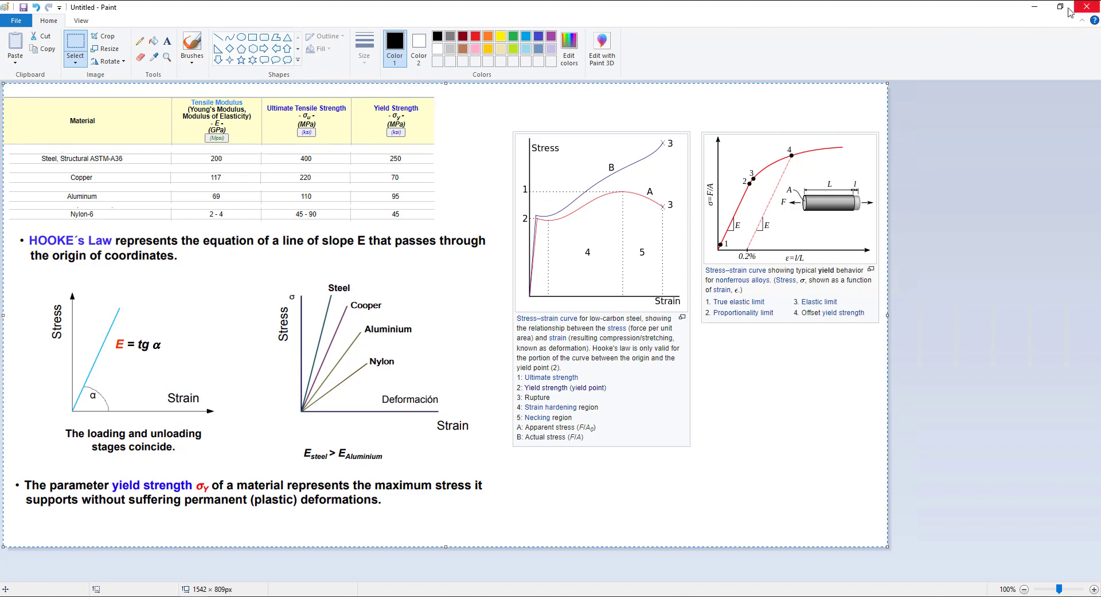
click(1033, 7)
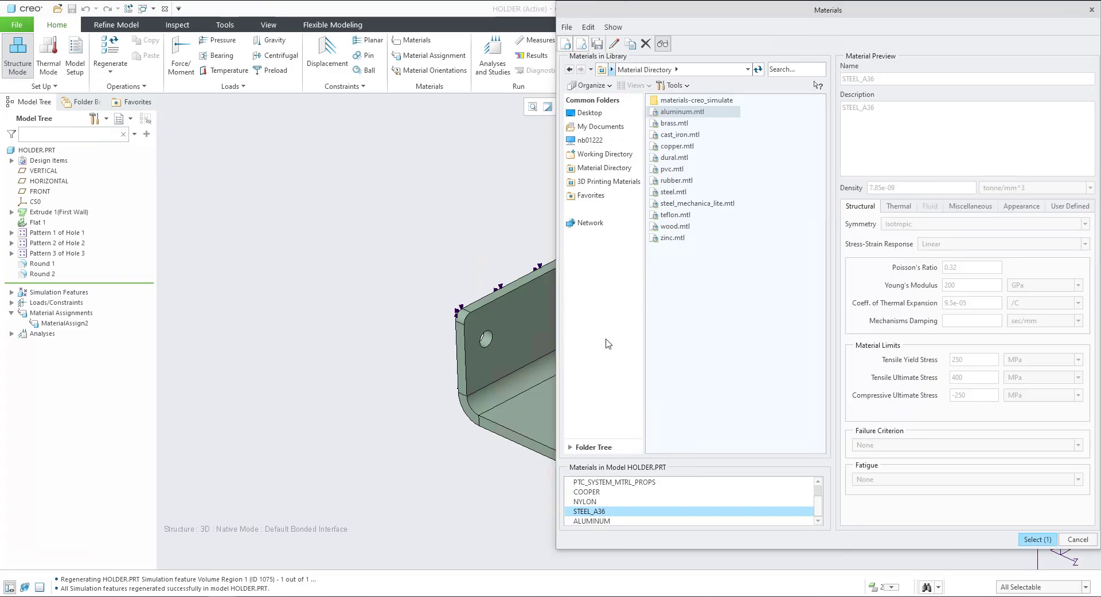
click(1037, 542)
Apply the STEEL_A36 assignment and rerun Analysis1 with interactive diagnostics.
click(1039, 287)
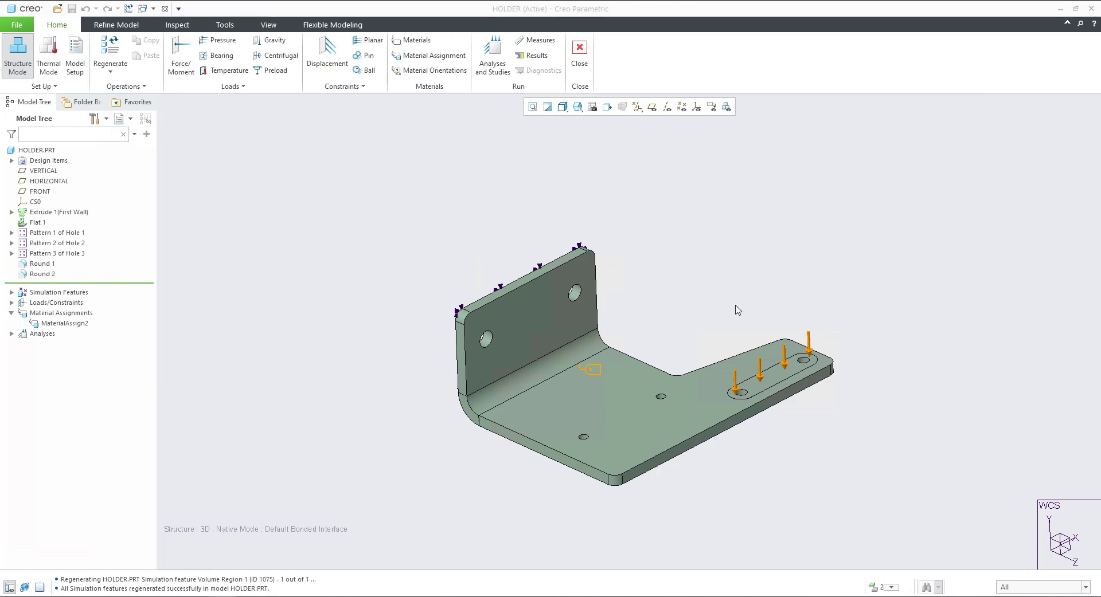
click(494, 71)
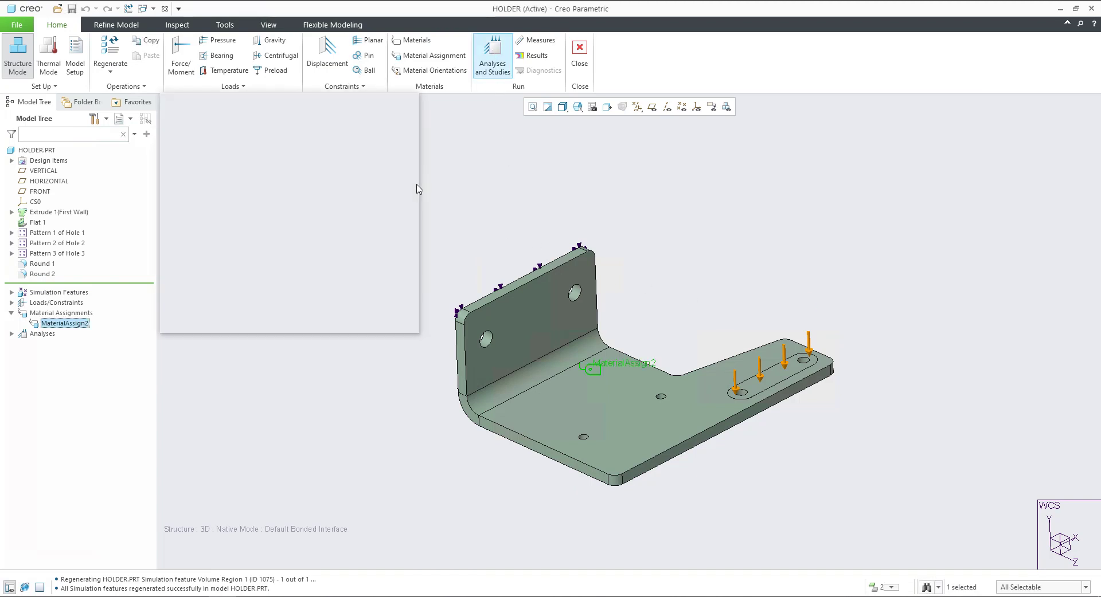
click(225, 137)
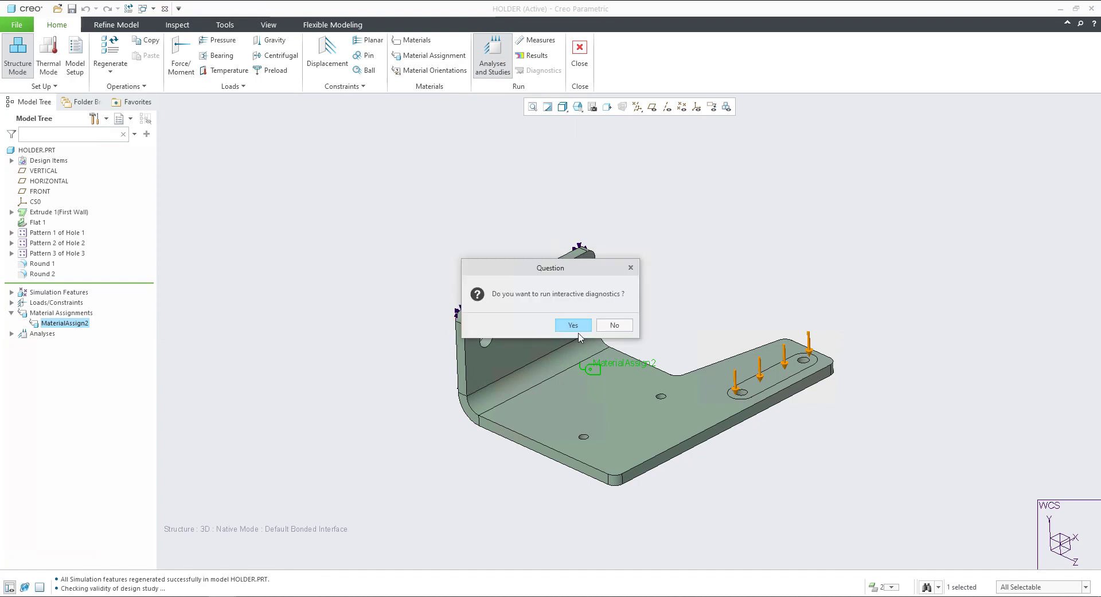
click(575, 325)
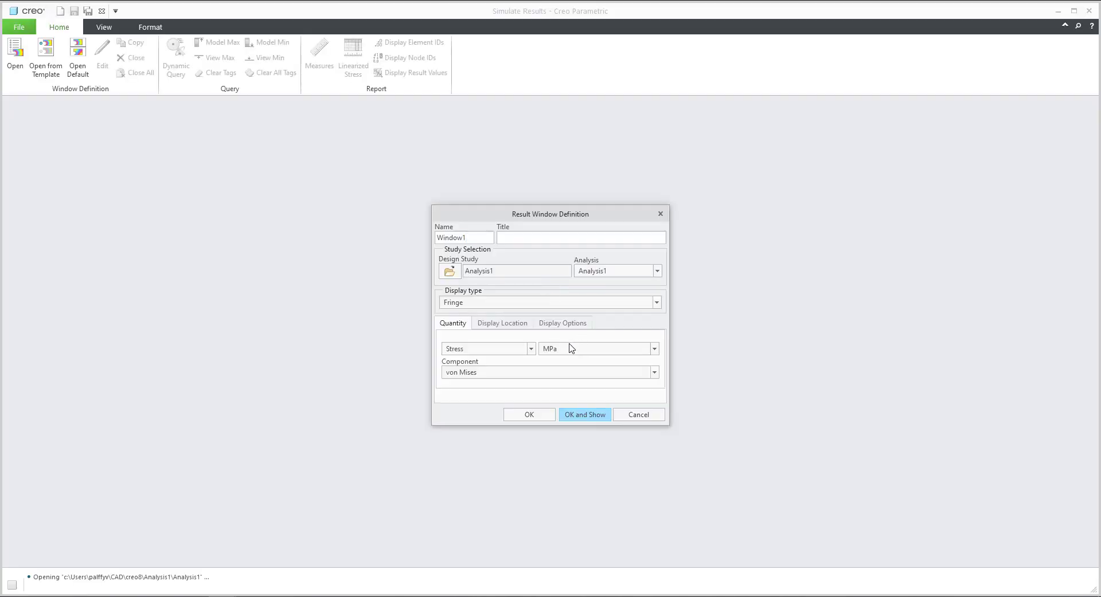
Show the steel bracket's deformed von Mises fringe in continuous tone with adjusted legend levels, peaking at 87.8740 MPa.
click(548, 326)
click(459, 340)
click(555, 341)
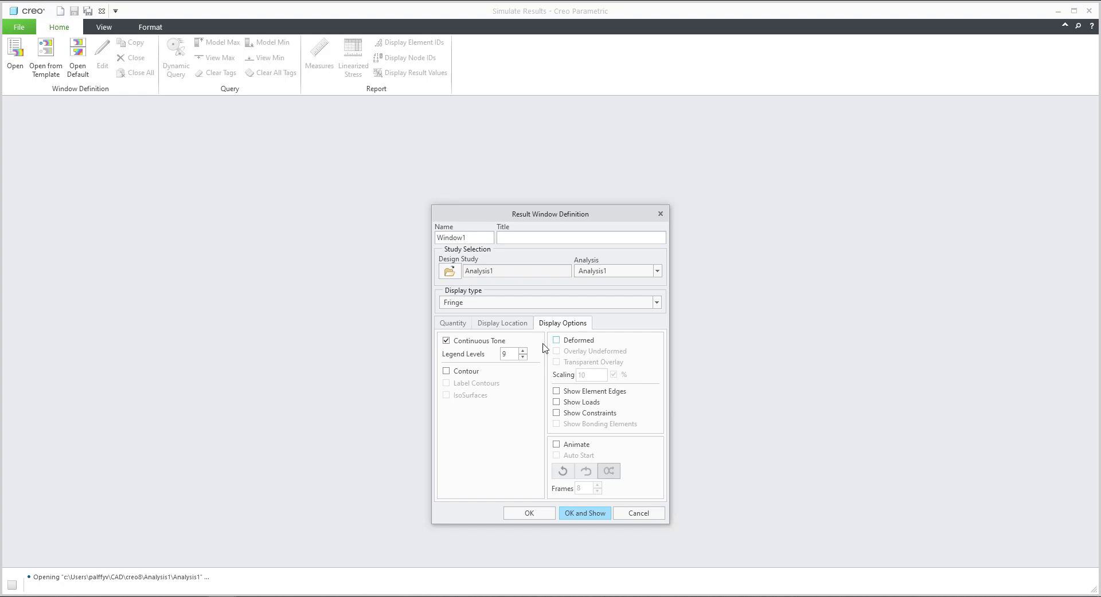
click(523, 351)
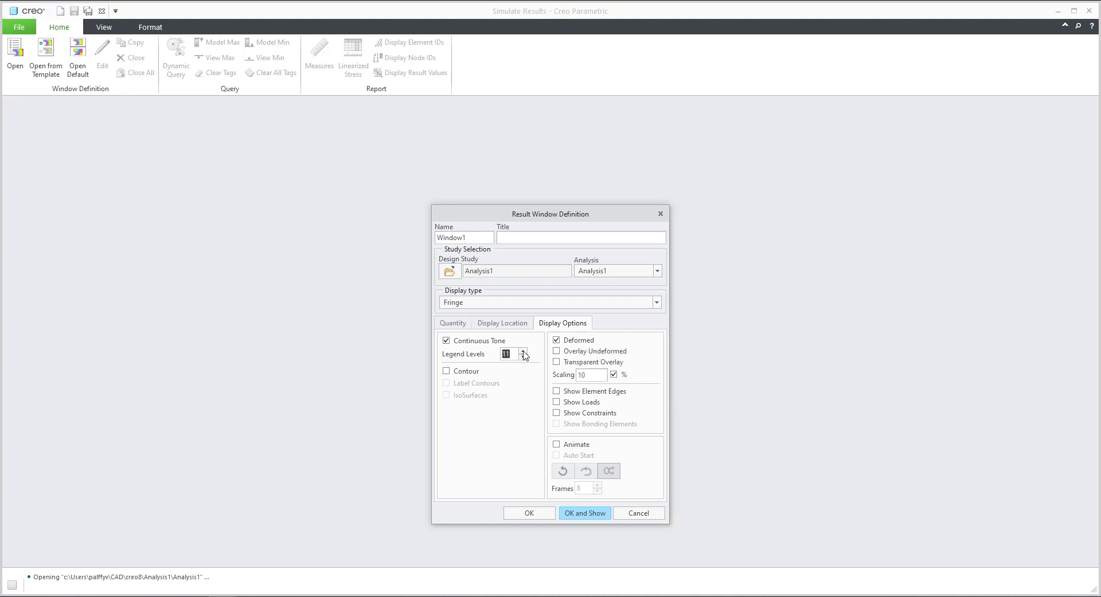
click(584, 515)
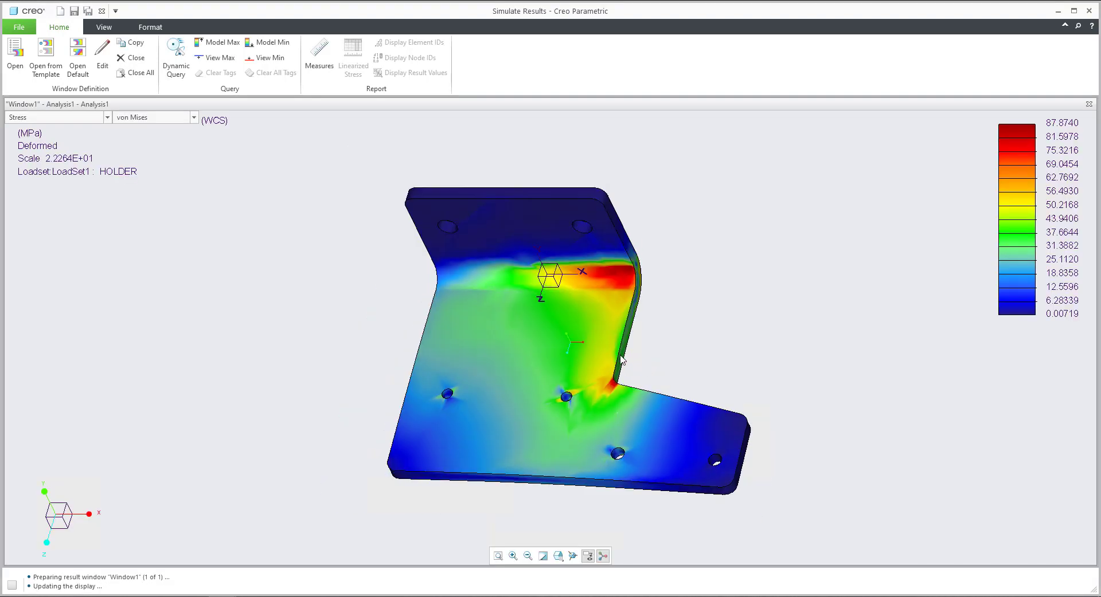
Bring up Paint's four-material stress comparison image.
shift+middle_drag(671, 396, 956, 362)
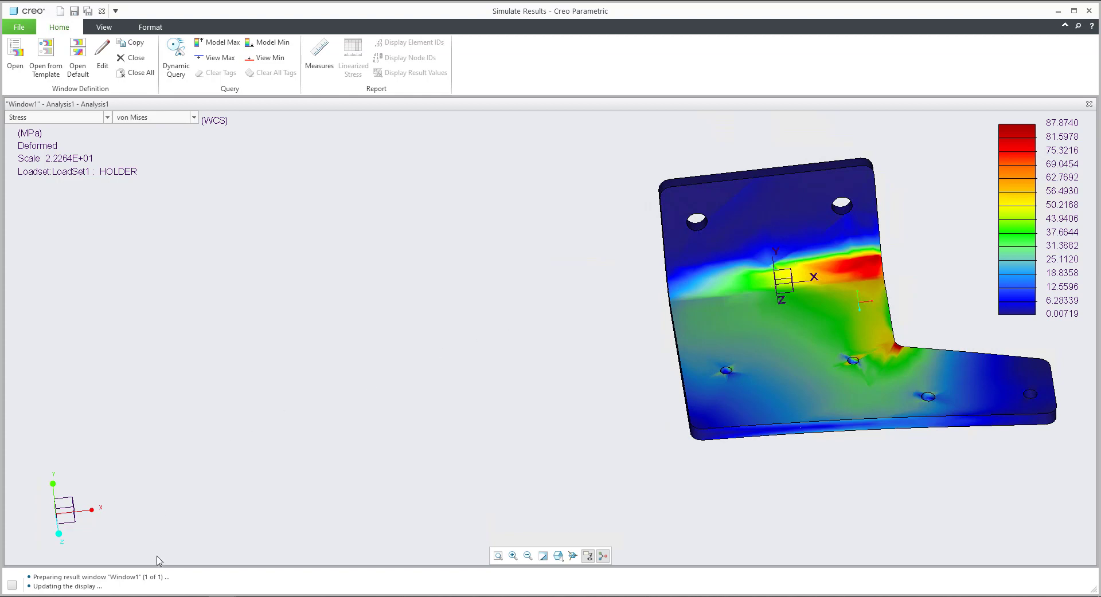
click(193, 596)
click(262, 565)
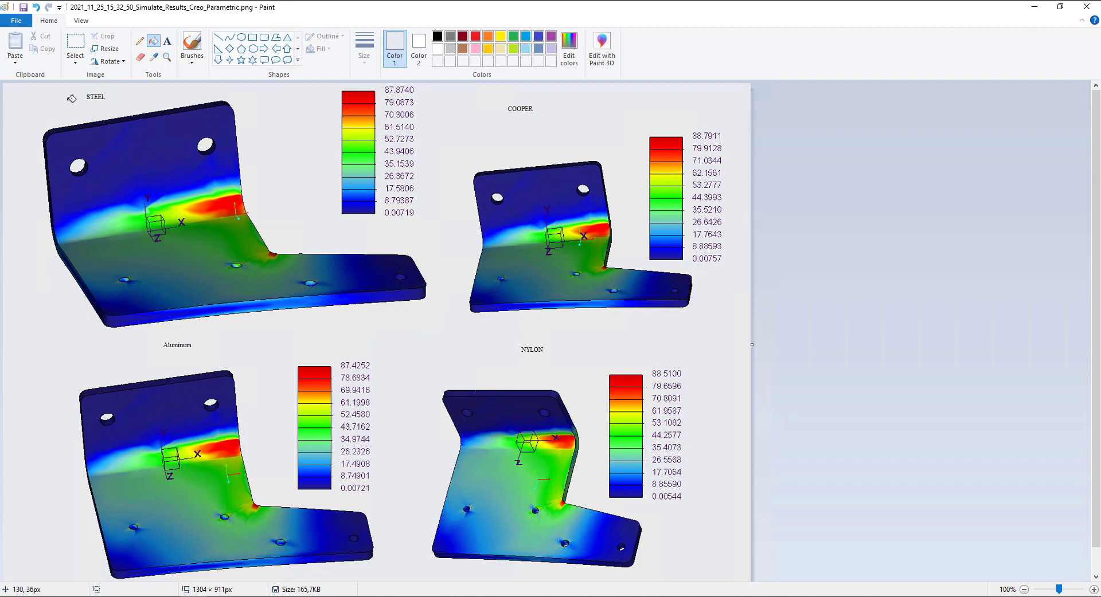
Return to the Untitled Paint window with the material-properties table, Hooke's law notes and stress–strain diagrams.
click(75, 52)
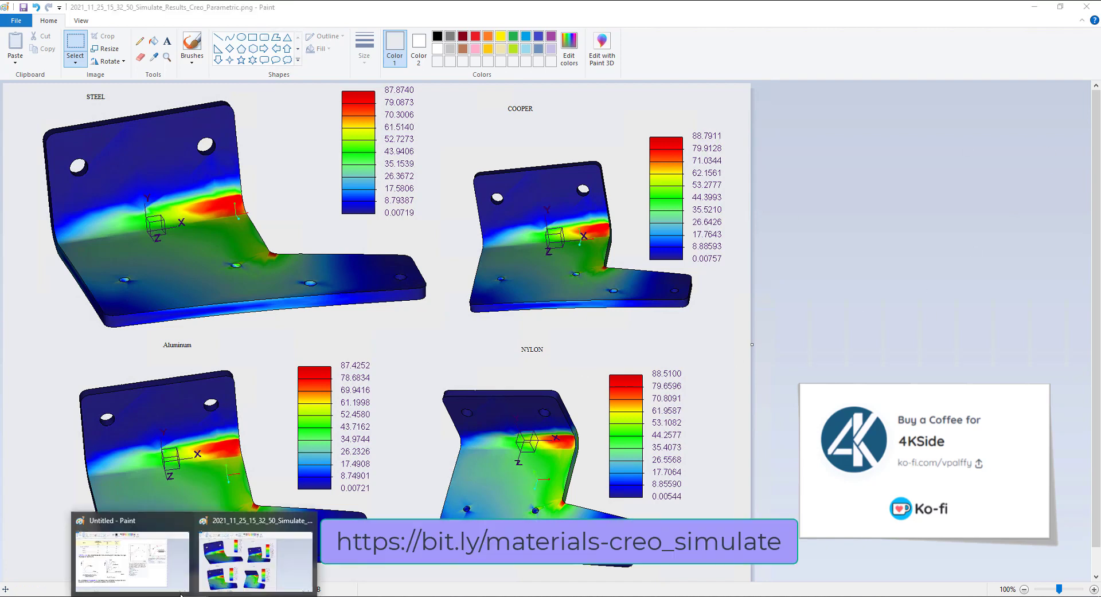
click(131, 548)
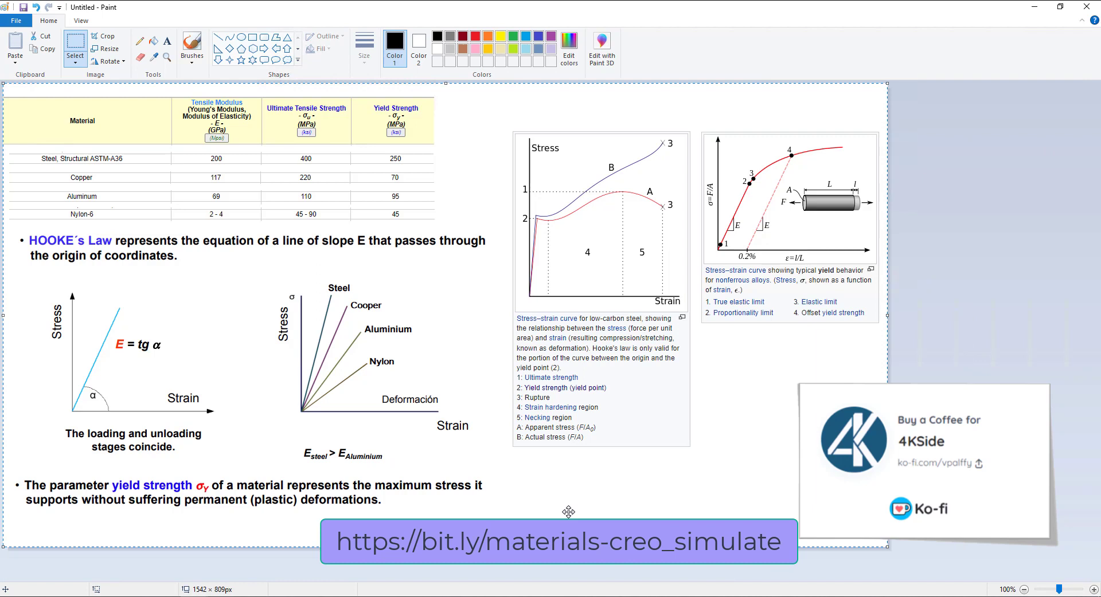